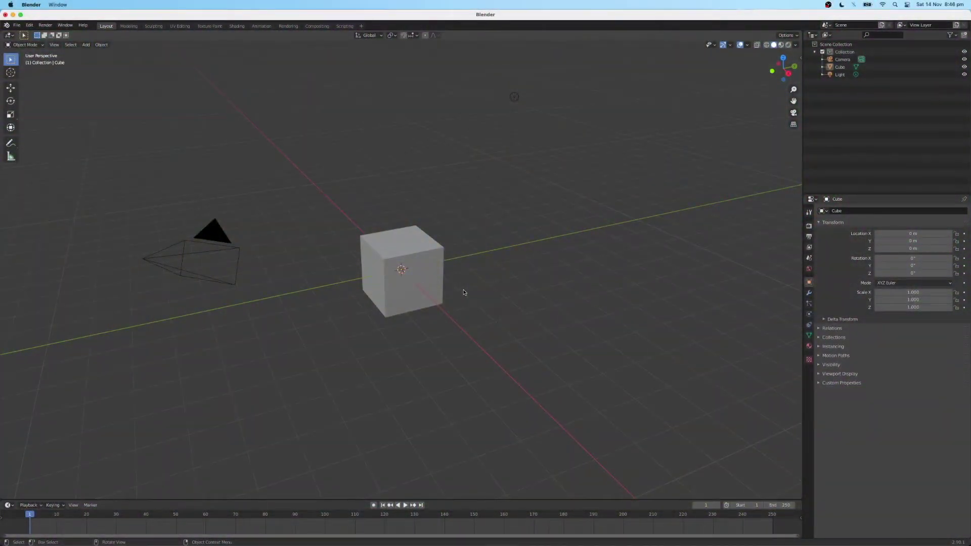
Select the default cube, camera and light all at once
key("a")
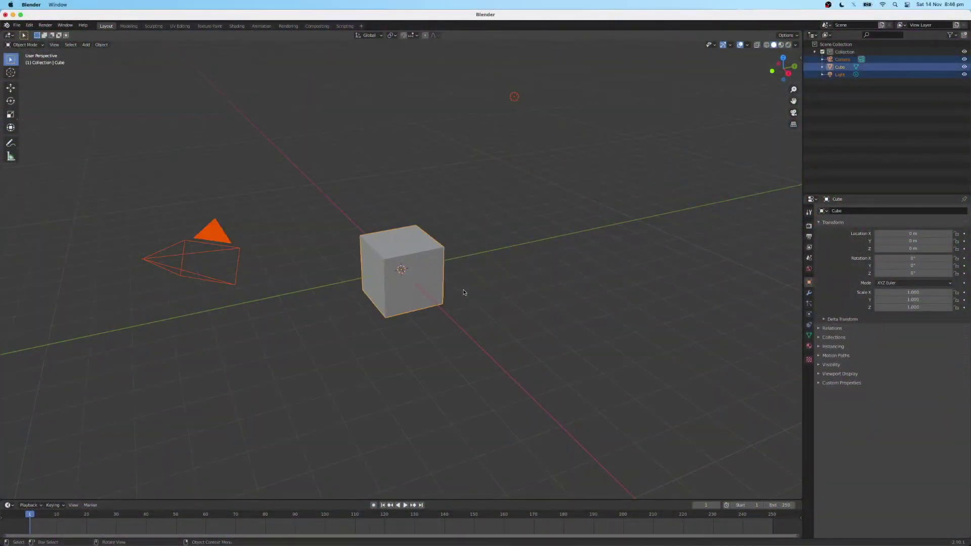
Delete the three default objects and add a single plane
key("x")
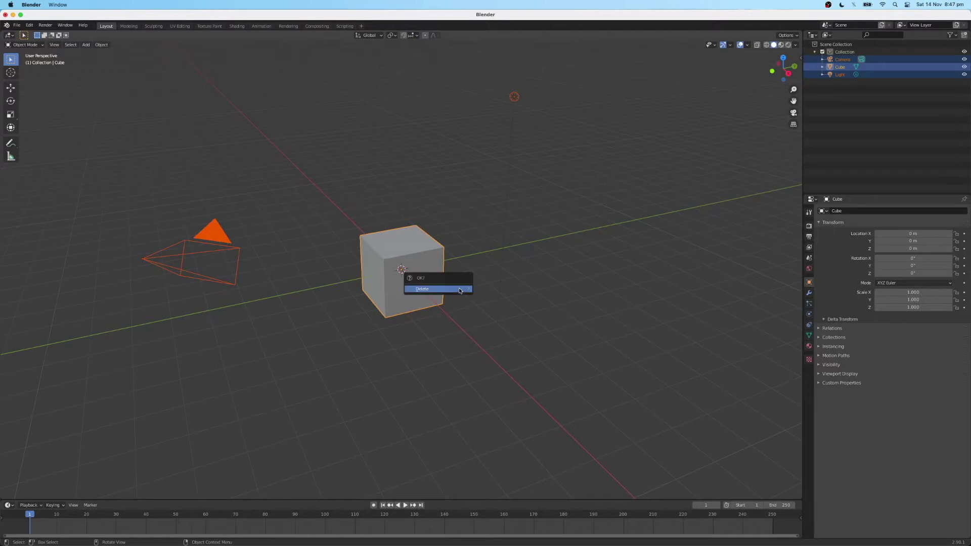
left_click(460, 290)
key("shift+a")
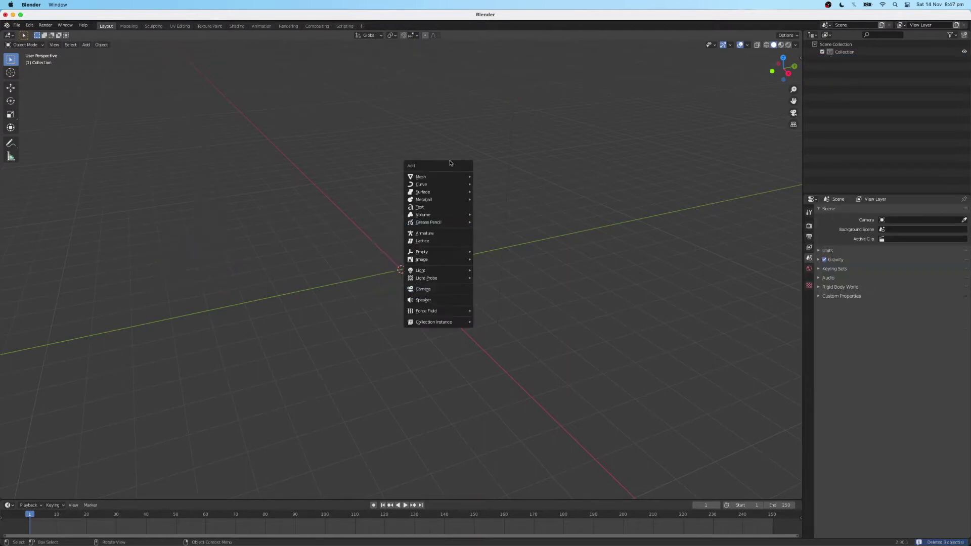
mouse_move(445, 177)
left_click(489, 177)
middle_click_drag(461, 214, 457, 229)
Scale the plane up about 7.126 times and apply all transforms so scale reads 1.000
key("s")
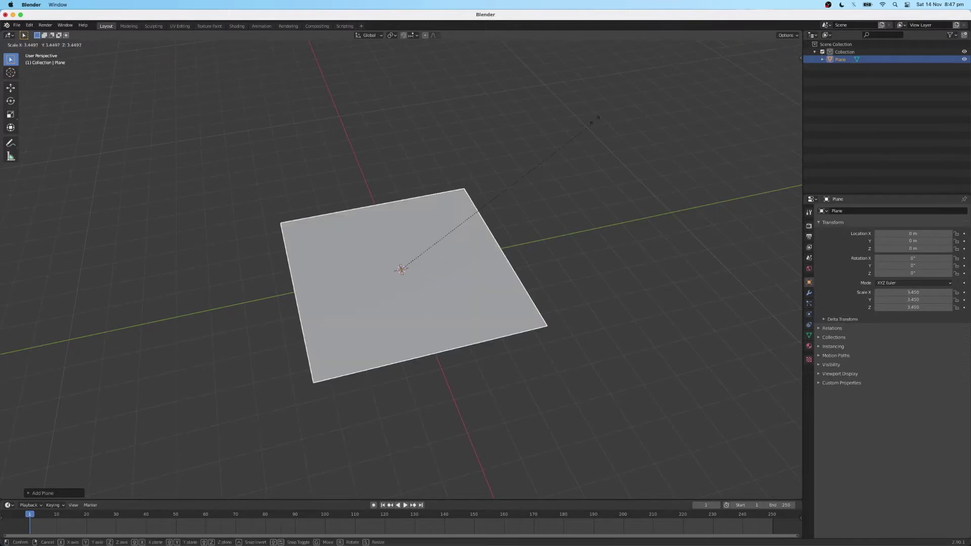
left_click(769, 400)
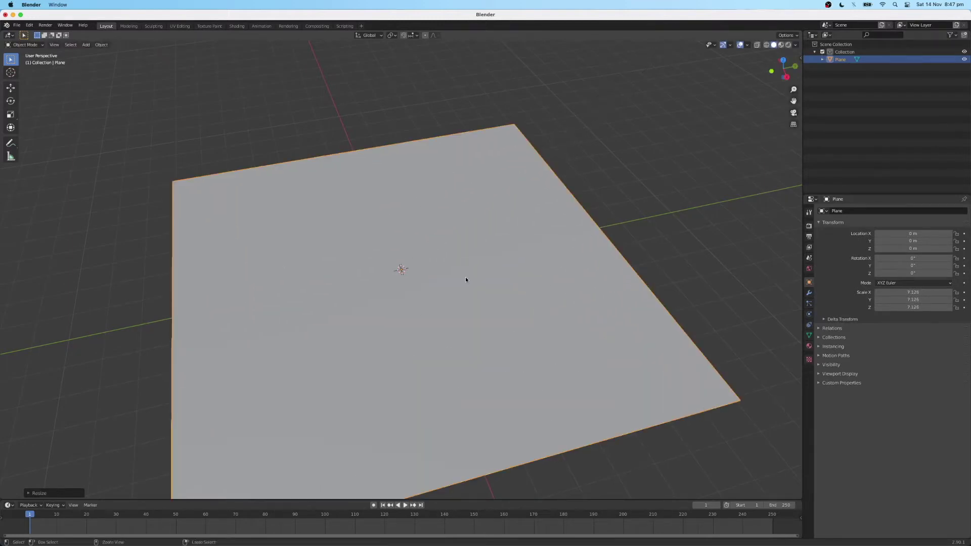
key("ctrl+a")
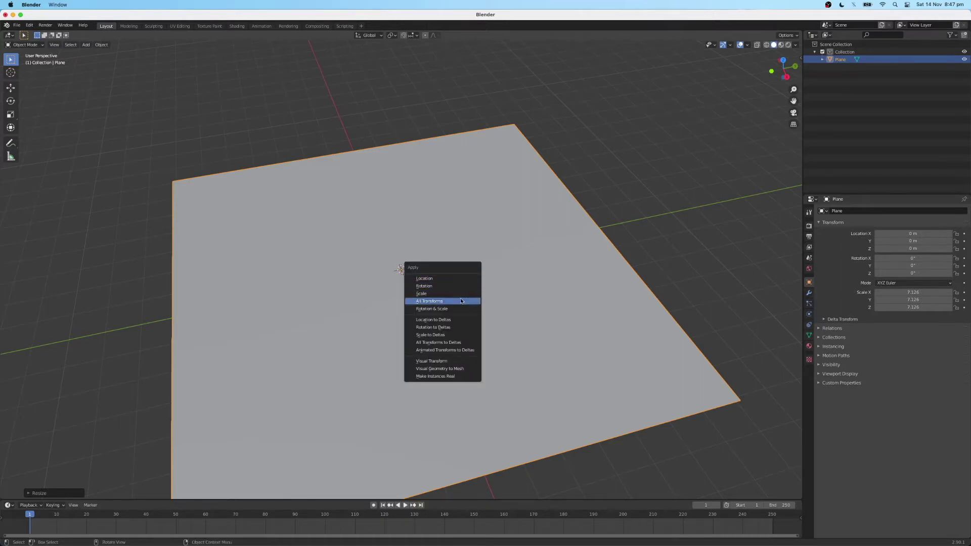
left_click(461, 301)
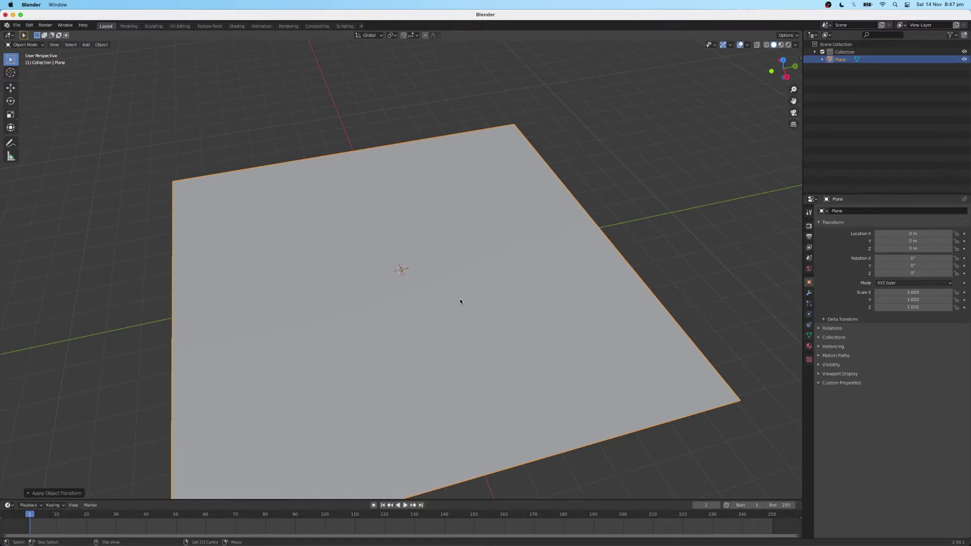
key("shift+a")
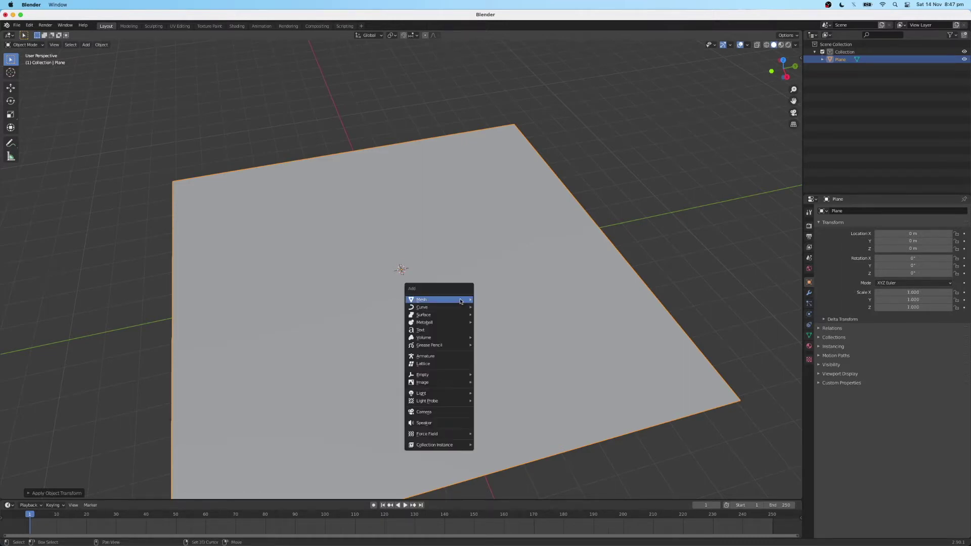
Add a camera and set its X, Y and Z rotation to 0
left_click(449, 411)
key("n")
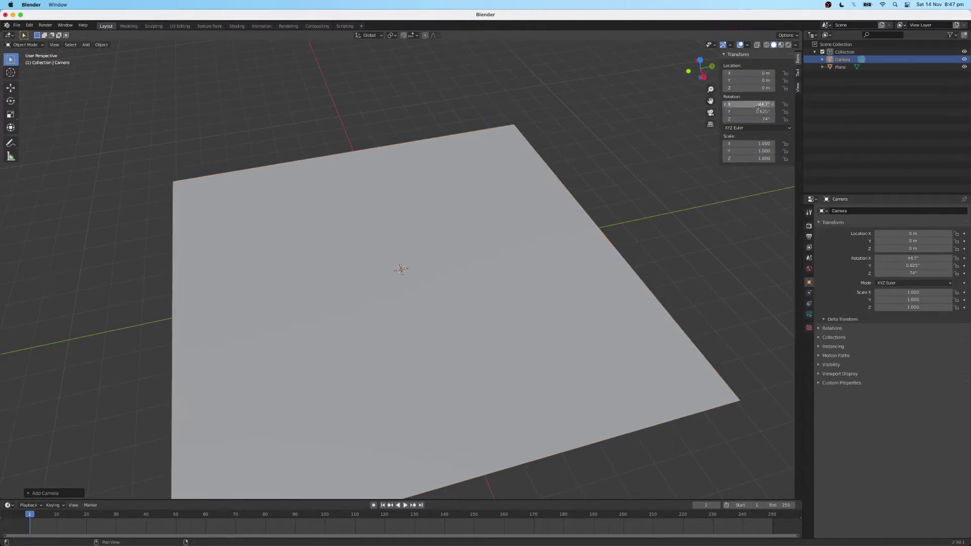
left_click_drag(759, 104, 758, 118)
type("0")
key("Return")
Look through the camera and fly it up to 18.585 m above the plane
key("KP_0")
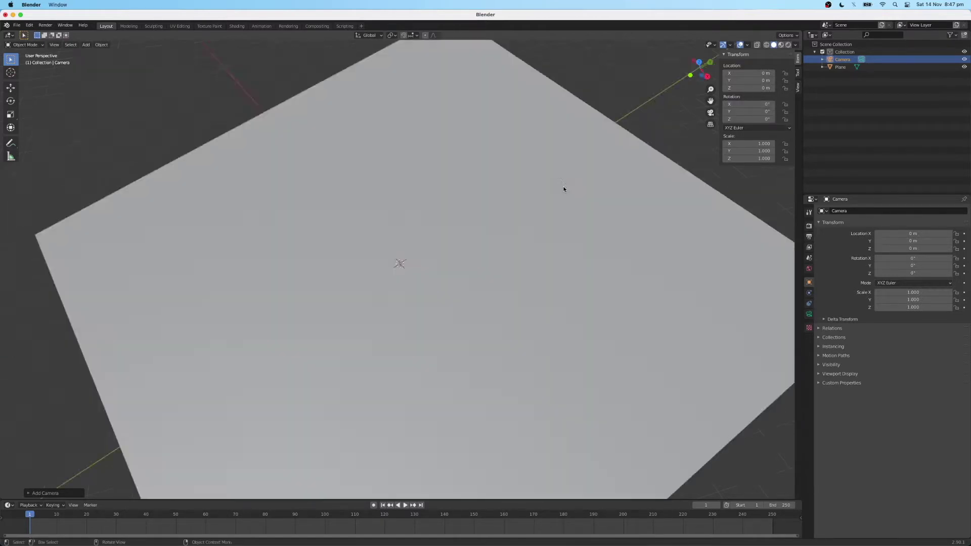
key("shift+grave")
key("e")
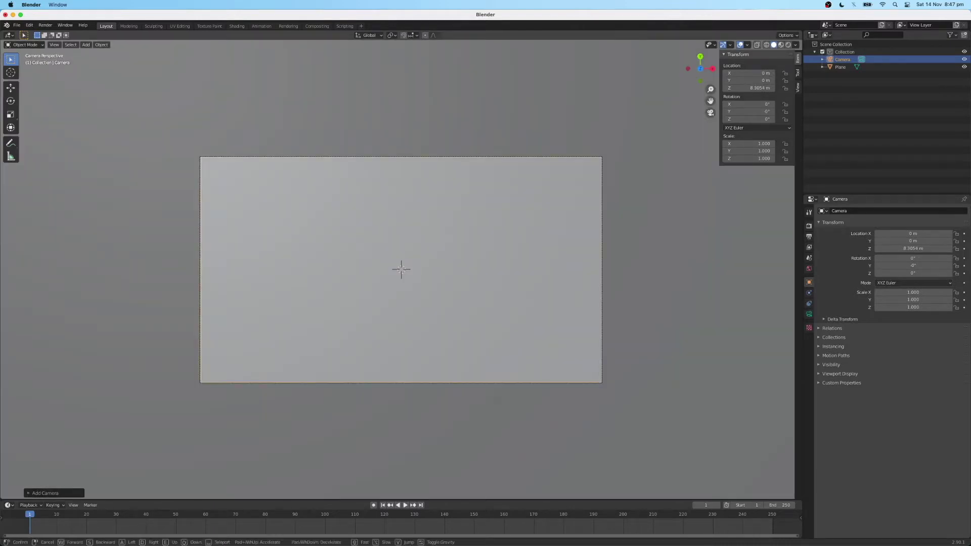
key("e")
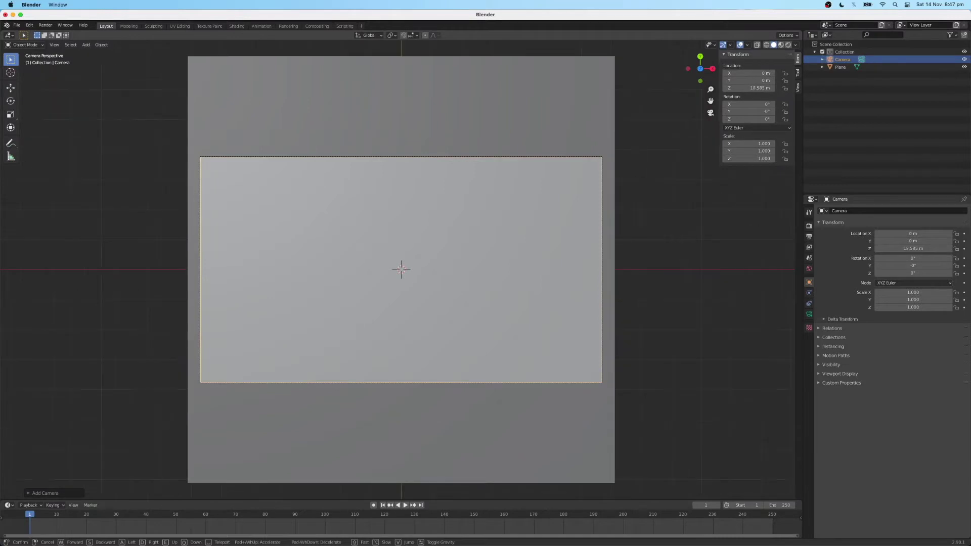
left_click(401, 271)
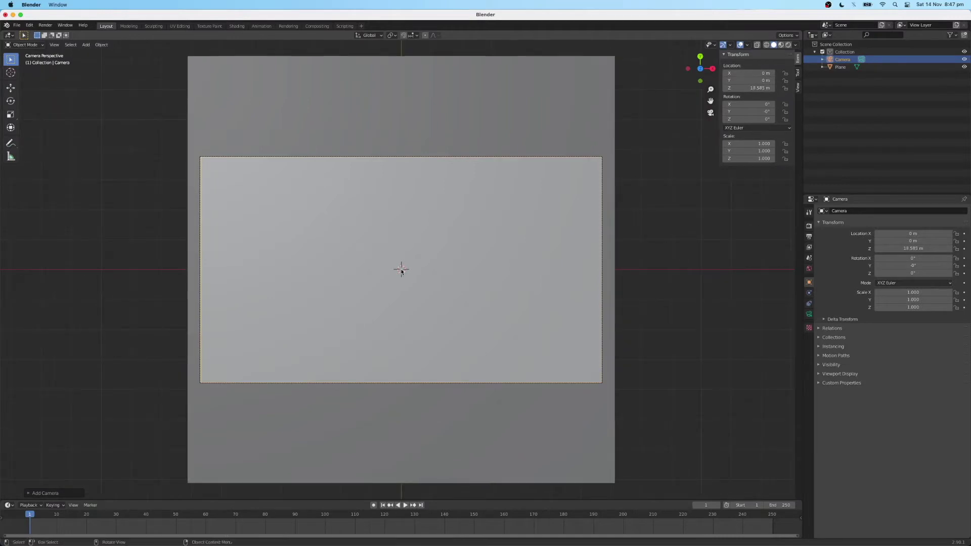
Switch the camera lens to Orthographic and raise its orthographic scale to 12.000
left_click(839, 61)
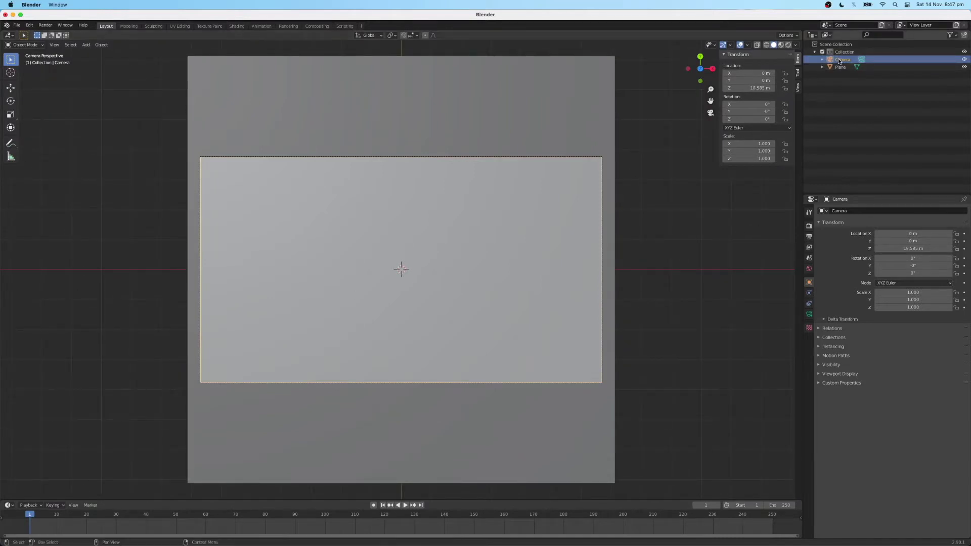
left_click(809, 315)
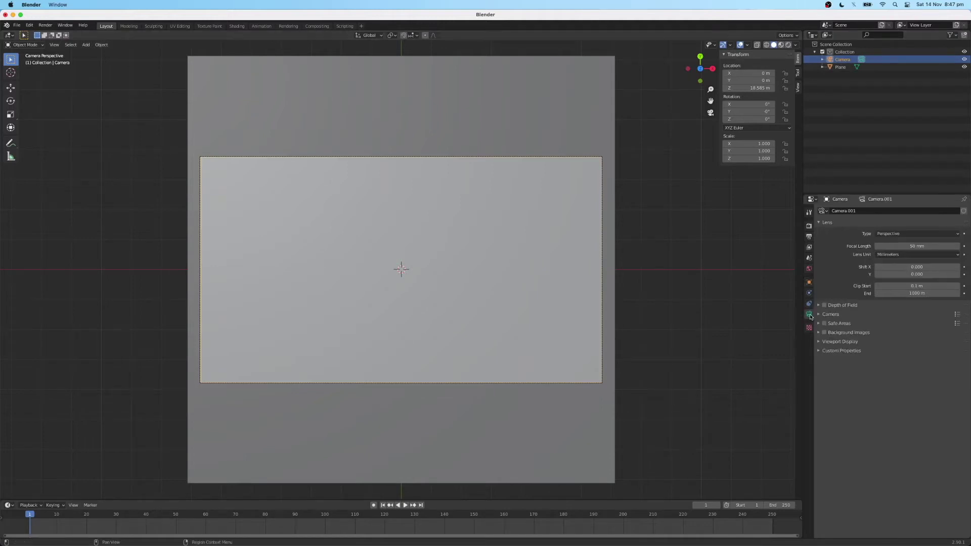
left_click(891, 233)
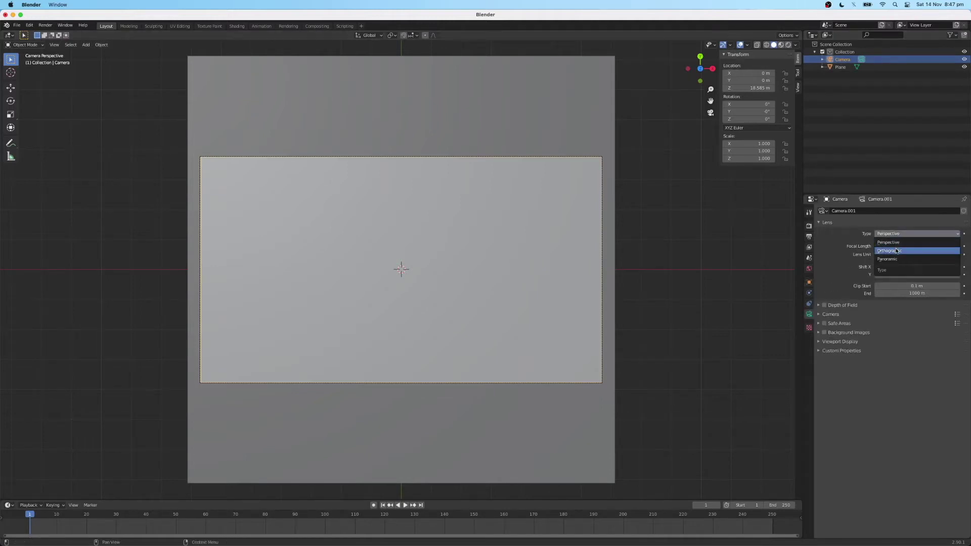
left_click(896, 250)
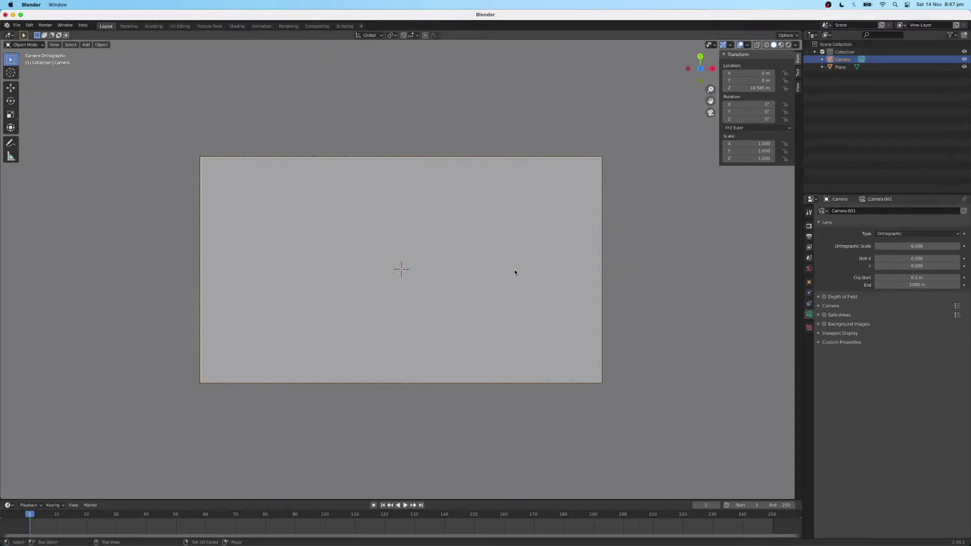
key("shift+grave")
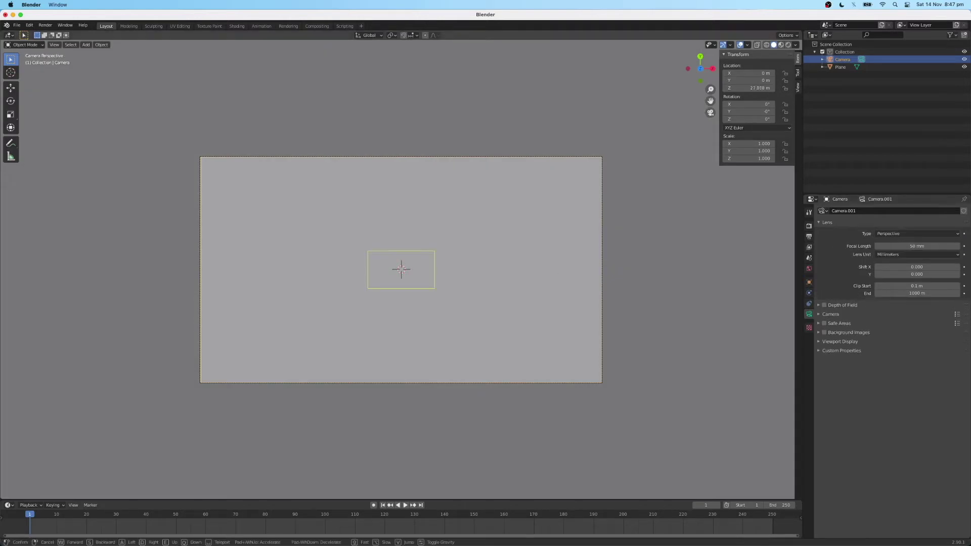
key("Return")
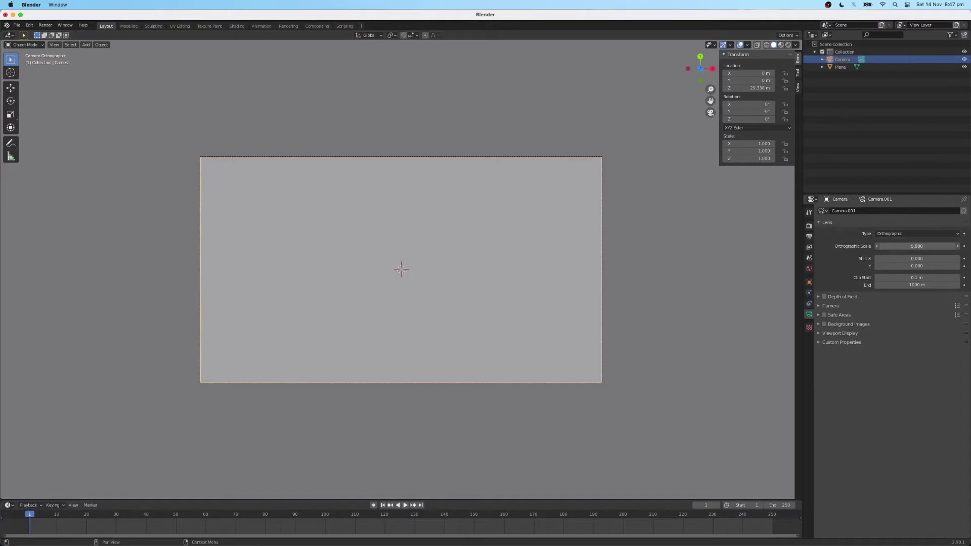
mouse_move(917, 246)
left_mouse_down()
mouse_move(935, 245)
mouse_move(918, 246)
left_mouse_up()
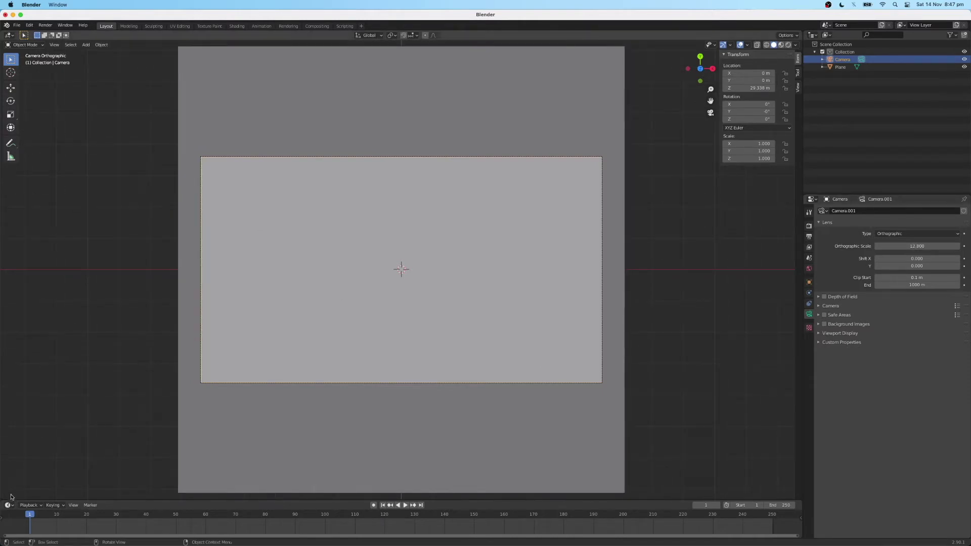
Enlarge the bottom timeline area and turn it into a Shader Editor
left_click_drag(35, 502, 69, 359)
left_click(8, 365)
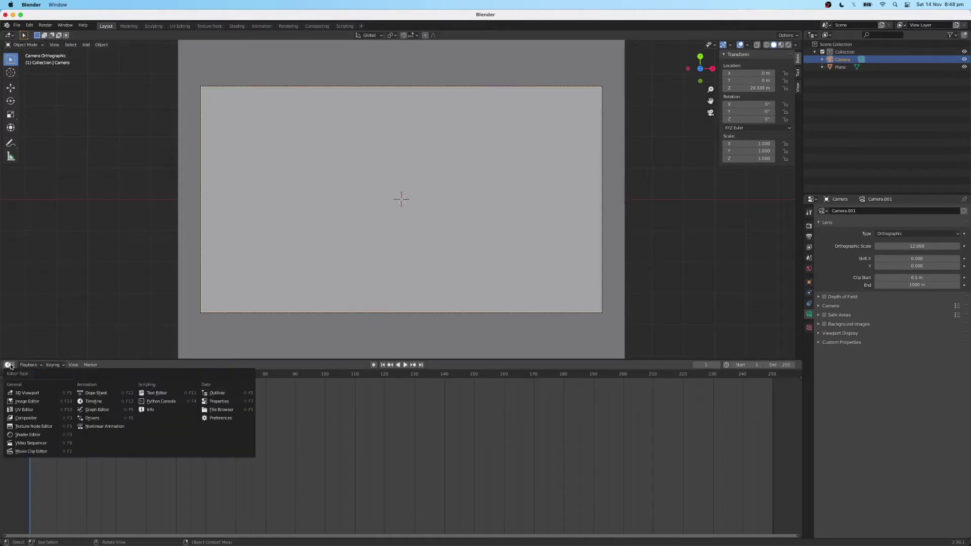
left_click(28, 435)
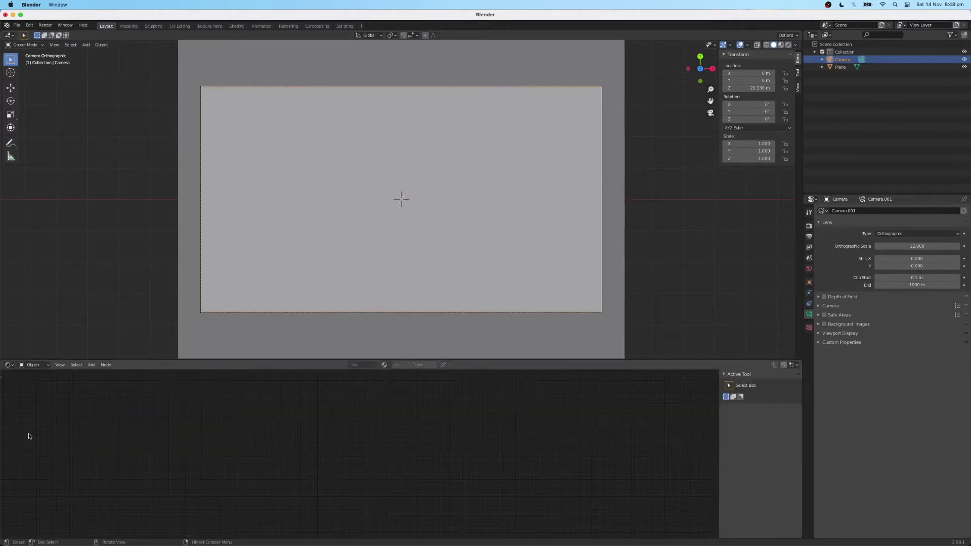
Give the plane a new material, Material.001, and center its nodes in the editor
left_click(611, 166)
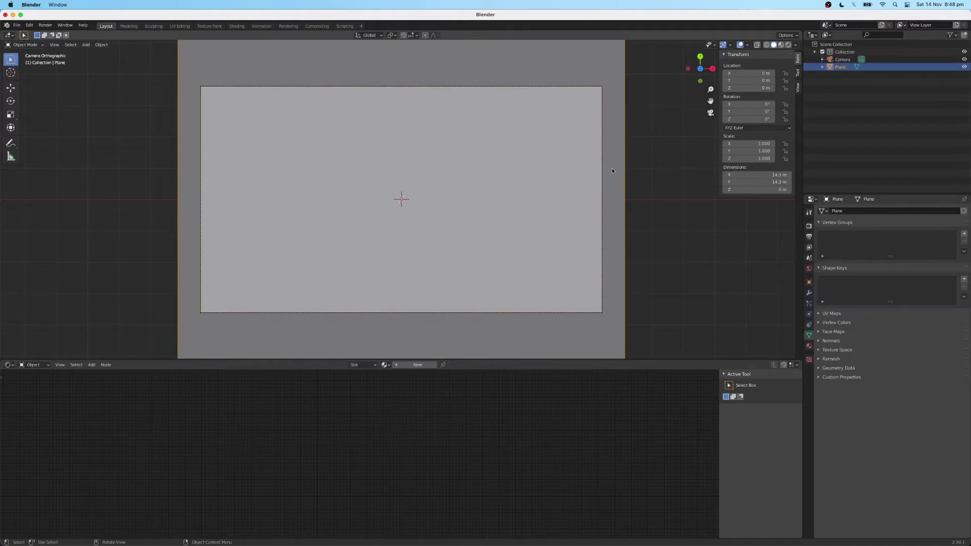
left_click(809, 346)
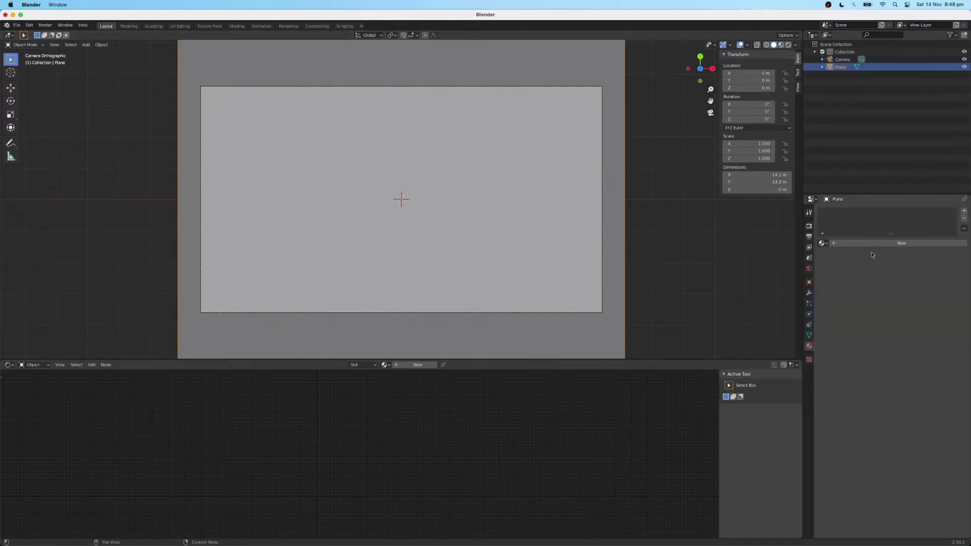
left_click(896, 244)
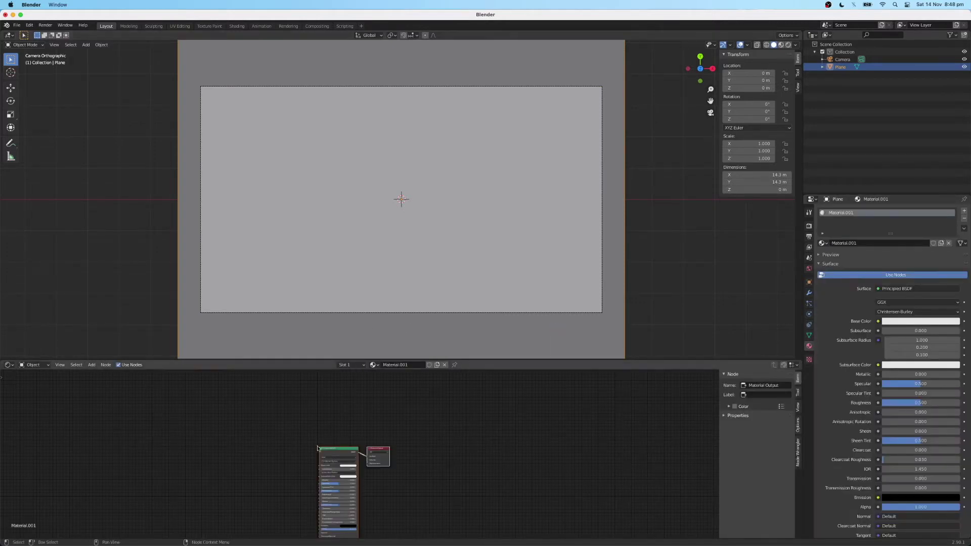
middle_click_drag(315, 447, 381, 403)
scroll(381, 403, "up", 3)
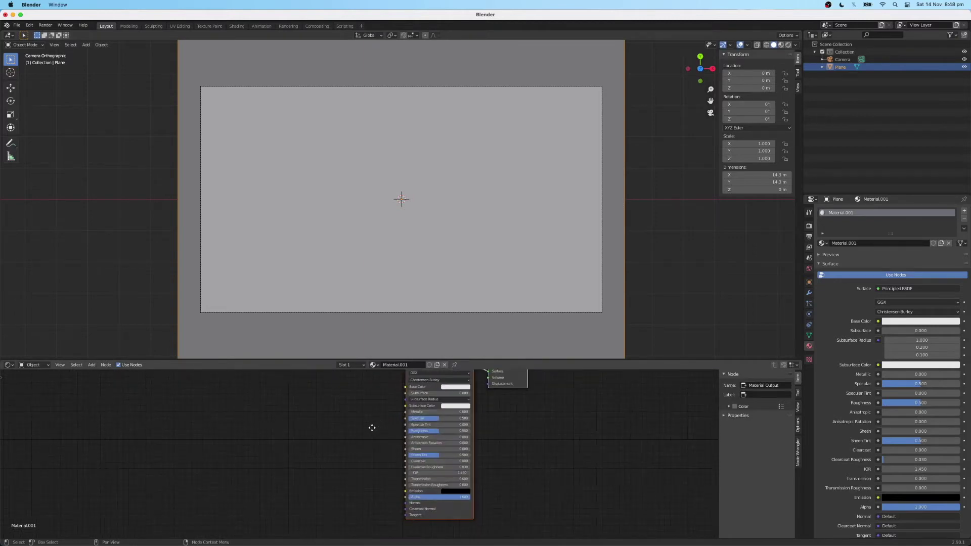
Delete the Principled BSDF node and add a Texture Coordinate node on the left
left_click(434, 389)
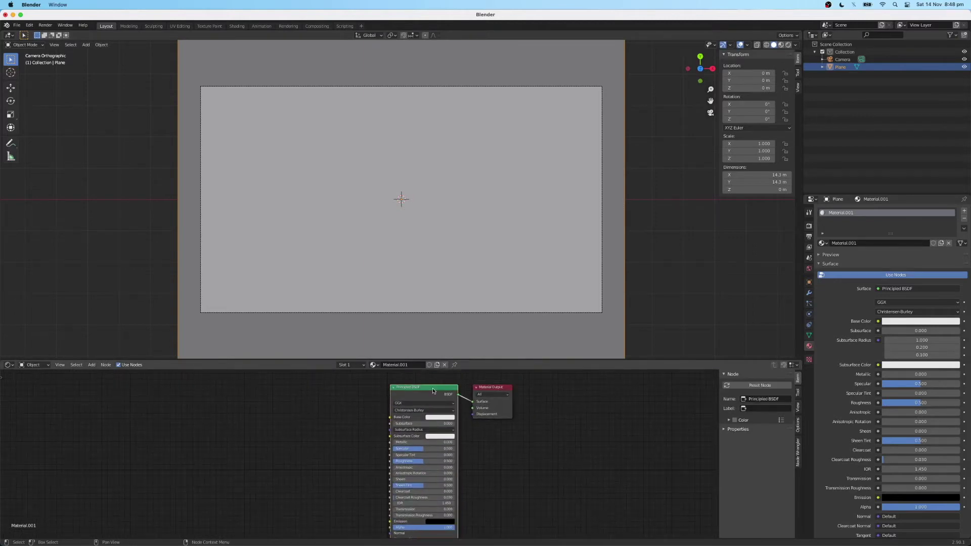
key("x")
scroll(412, 423, "left", 5)
key("shift+a")
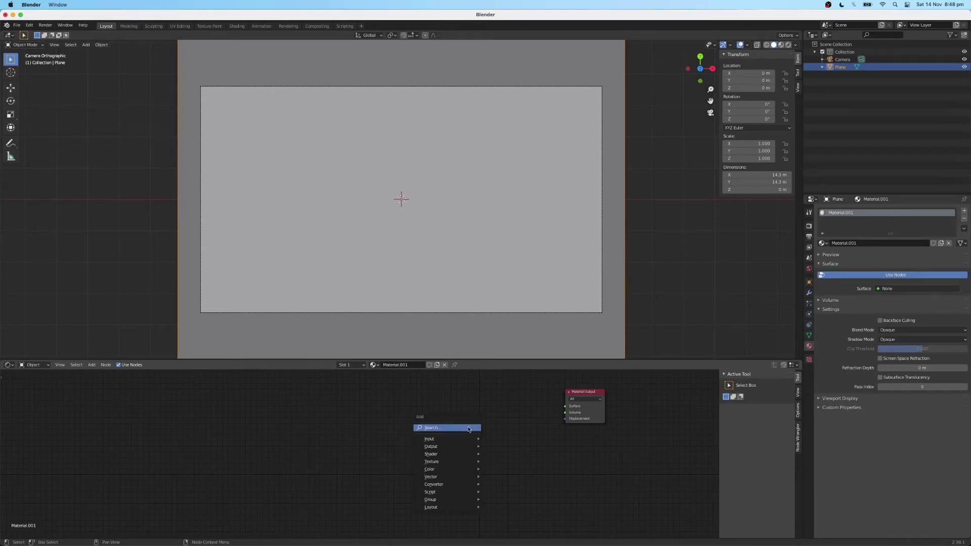
left_click(468, 429)
type("texture coord")
key("Return")
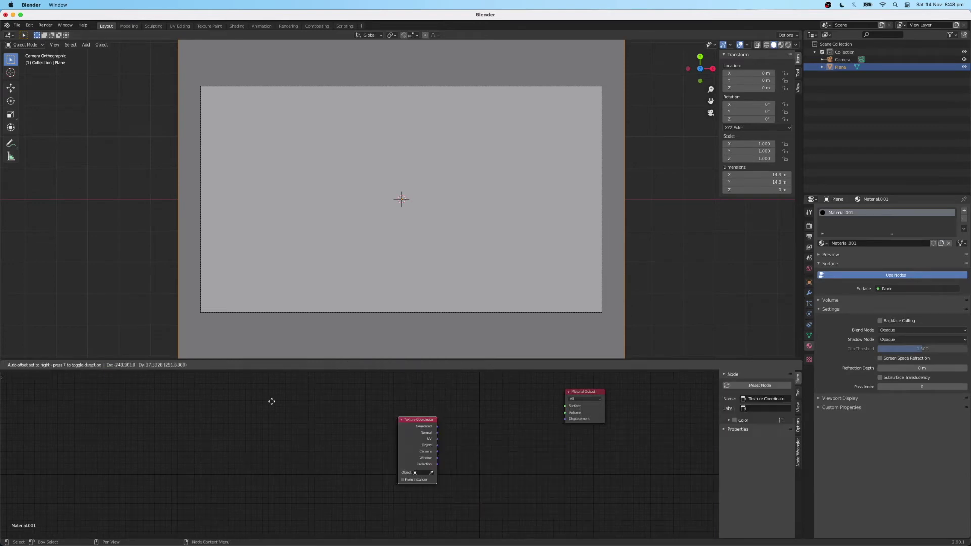
left_click(281, 405)
Add a 4D Noise Texture and link Texture Coordinate's Object output to its Vector input
key("shift+a")
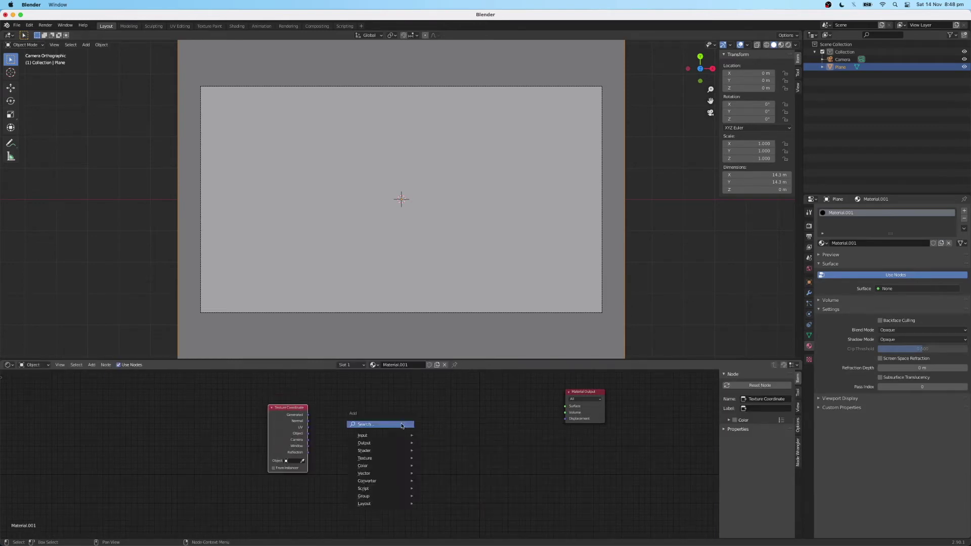
left_click(402, 424)
type("noise")
key("Return")
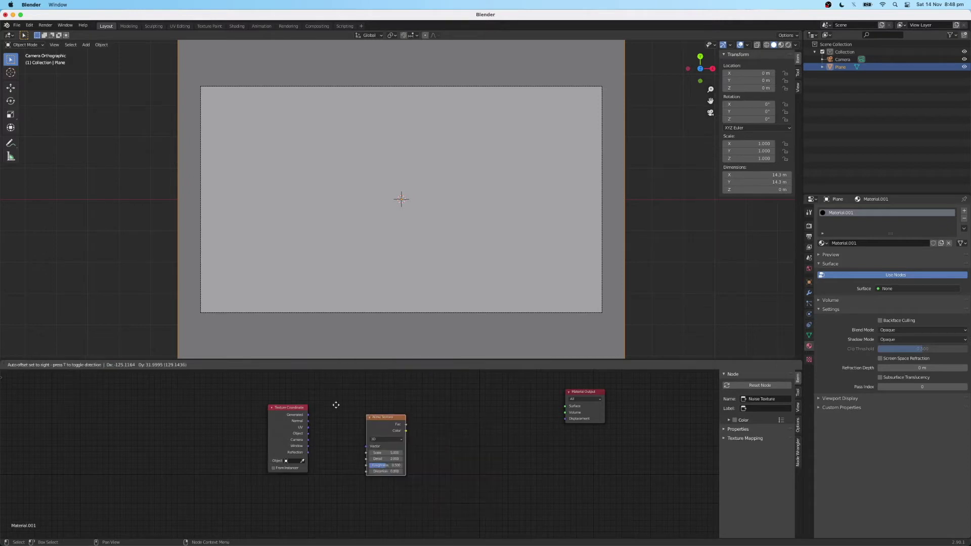
left_click(352, 401)
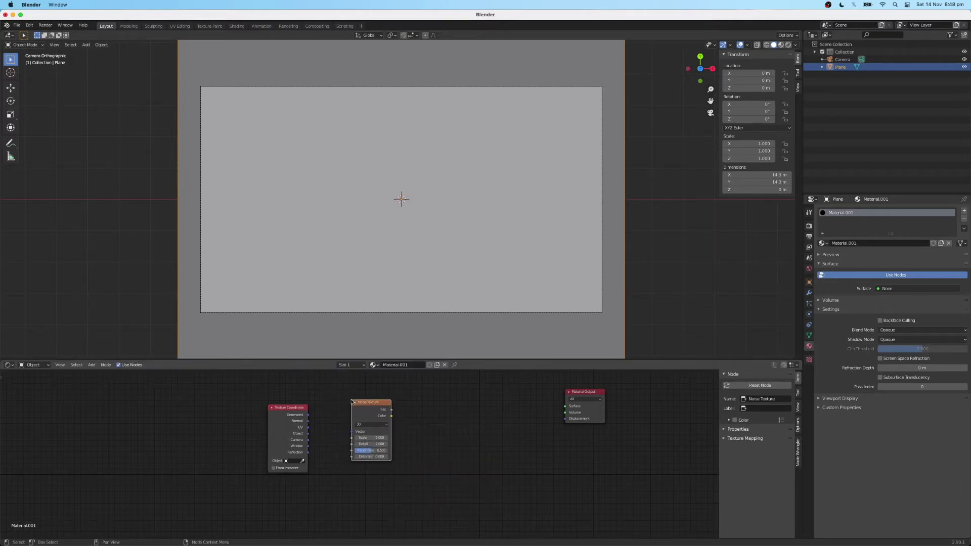
left_click(363, 427)
left_click(369, 445)
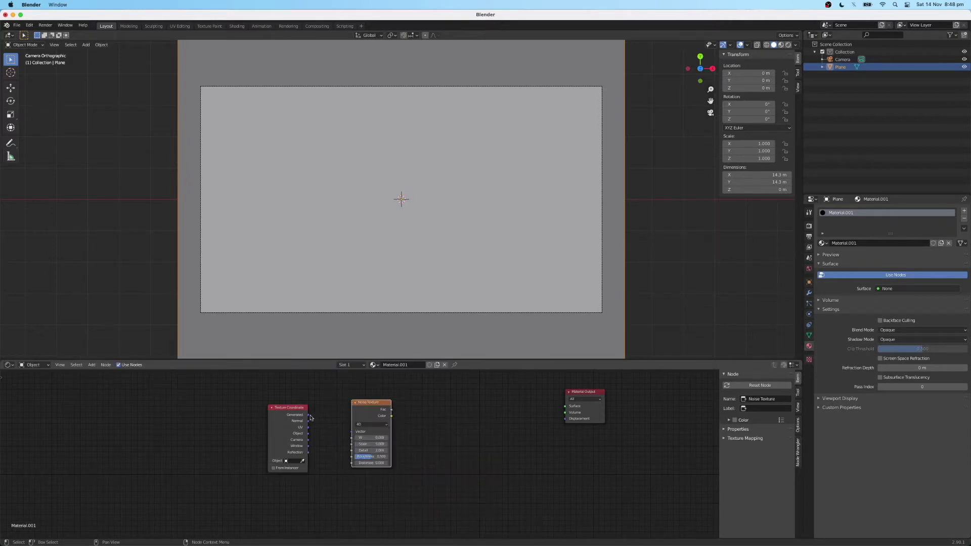
left_click_drag(308, 435, 353, 433)
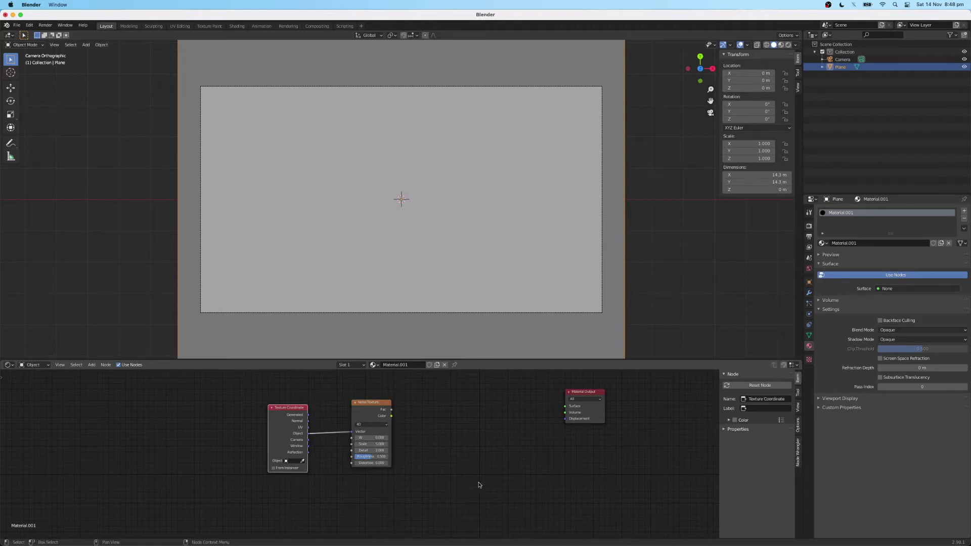
Add a MixRGB node fed by the Object coordinates and the noise Color
key("shift+a")
type("mix")
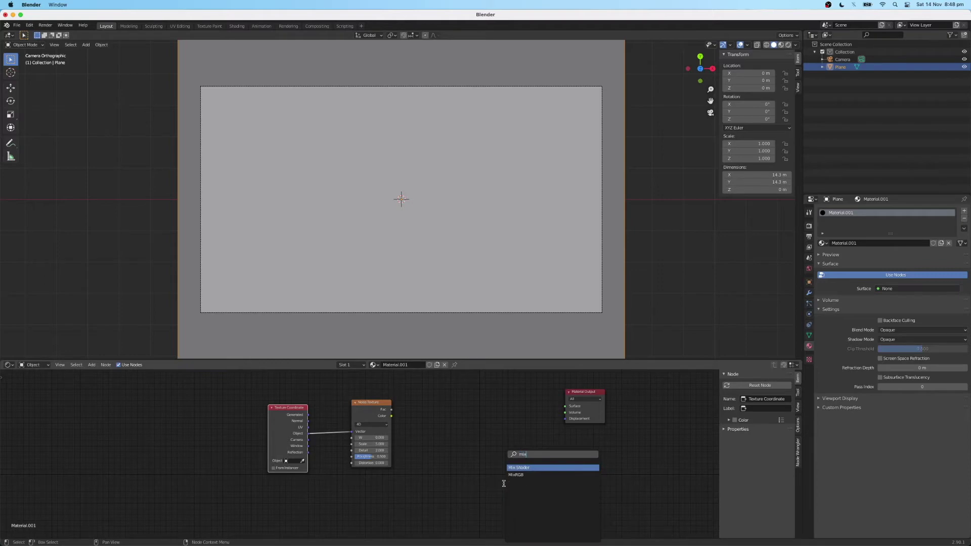
key("Down")
key("Return")
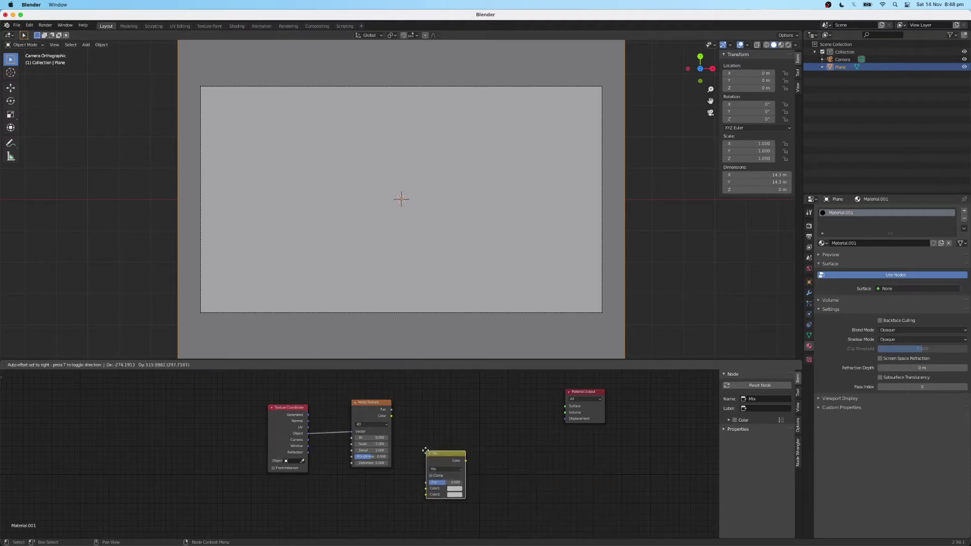
left_click(425, 450)
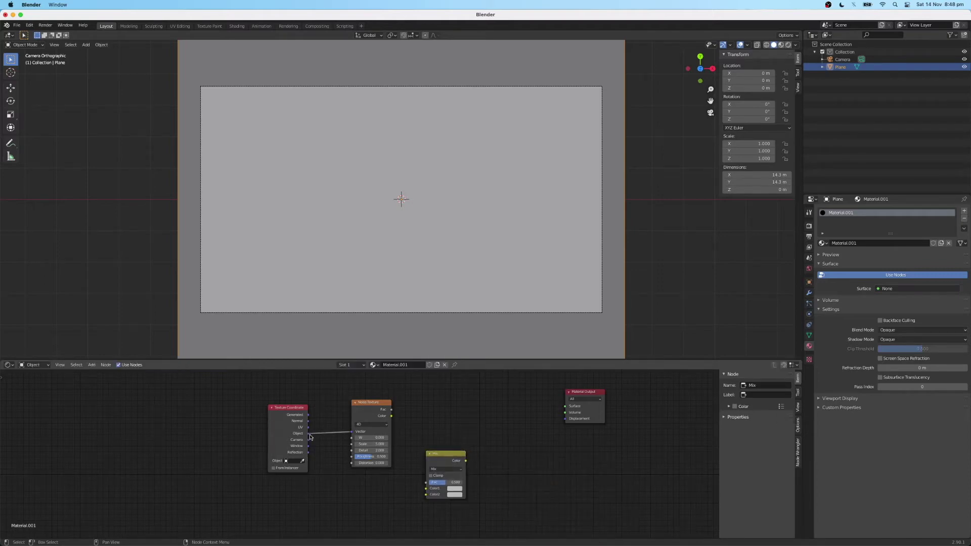
left_click_drag(309, 435, 426, 495)
left_click_drag(392, 416, 427, 489)
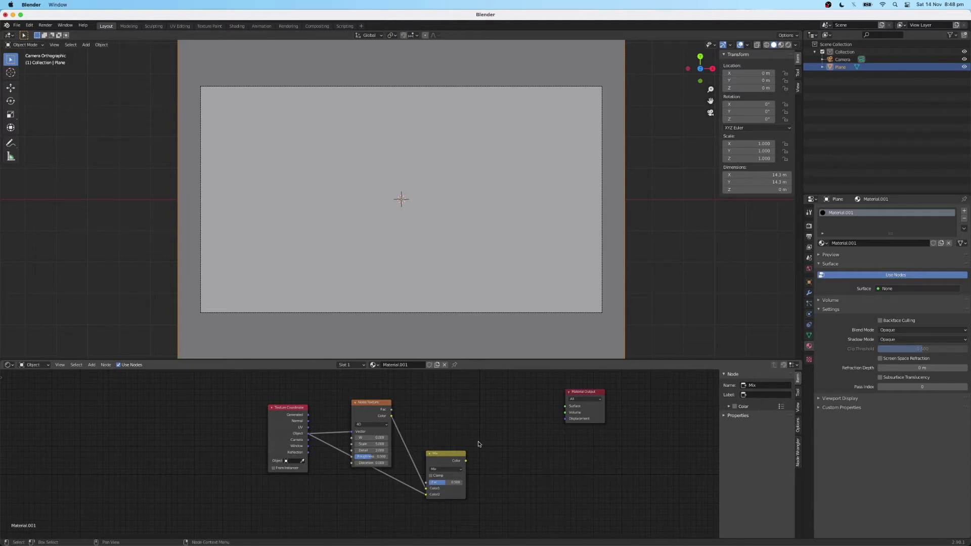
middle_click_drag(479, 444, 413, 444)
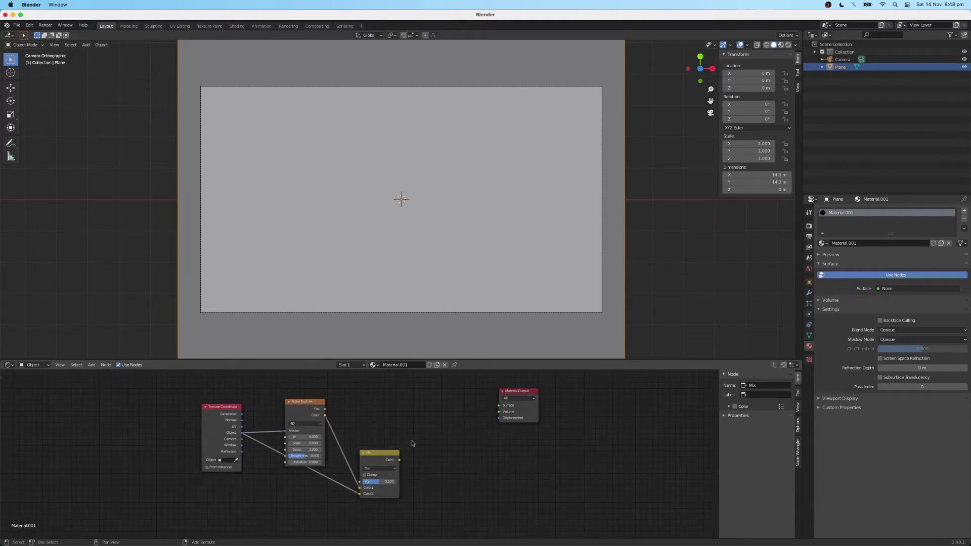
Add a Mapping node and link the Mix color into its Vector input
key("shift+a")
type("mapp")
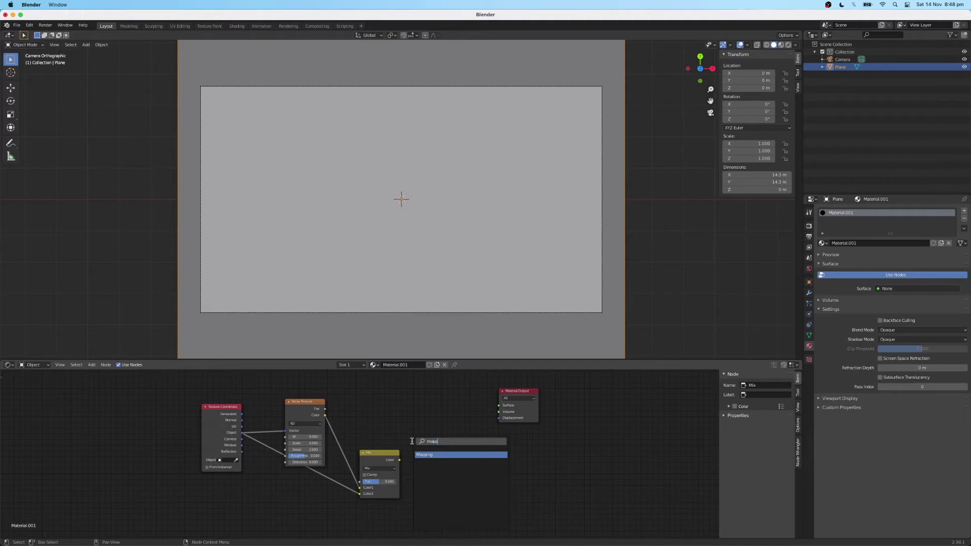
key("Return")
left_click(481, 441)
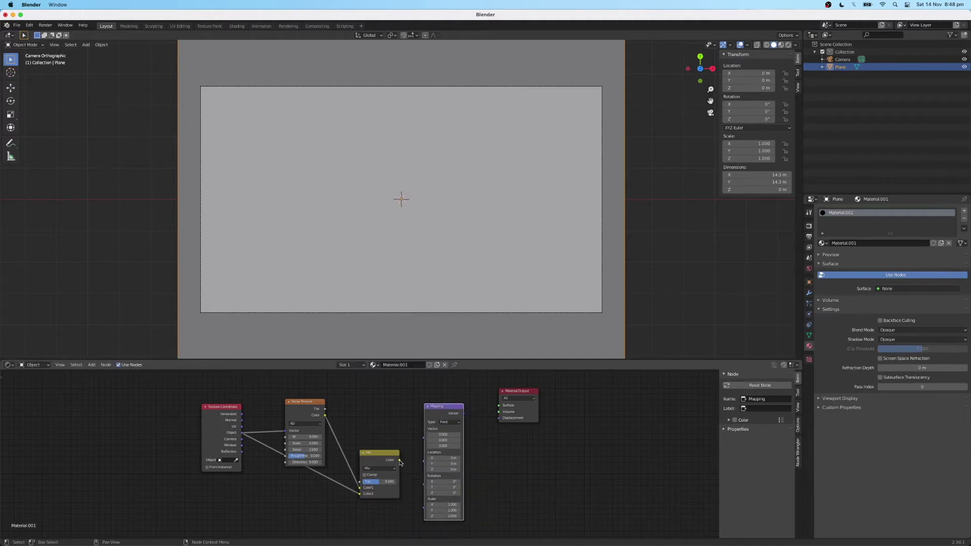
left_click_drag(399, 461, 424, 430)
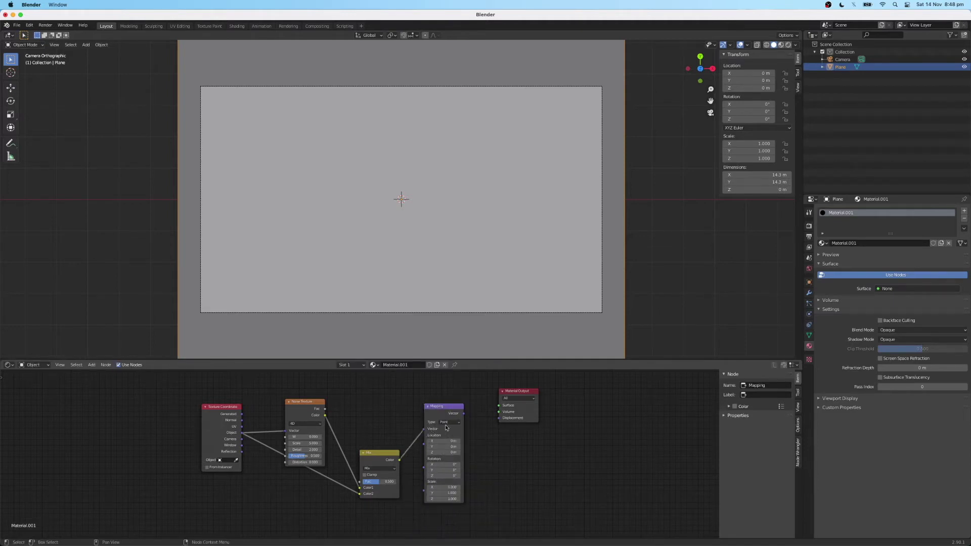
middle_click_drag(502, 462, 445, 463)
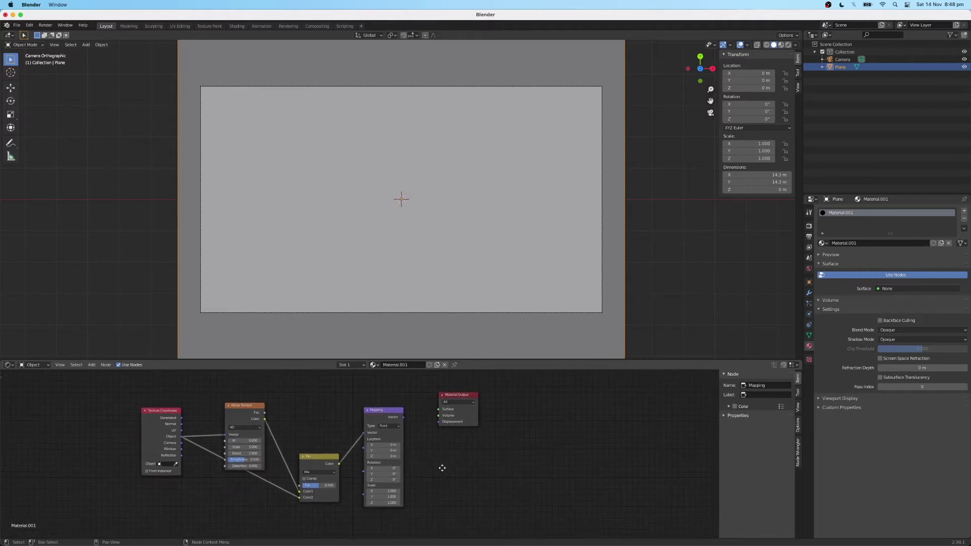
Move Material Output right and add a second 4D Noise Texture driven by Mapping's output
left_click_drag(452, 402, 550, 419)
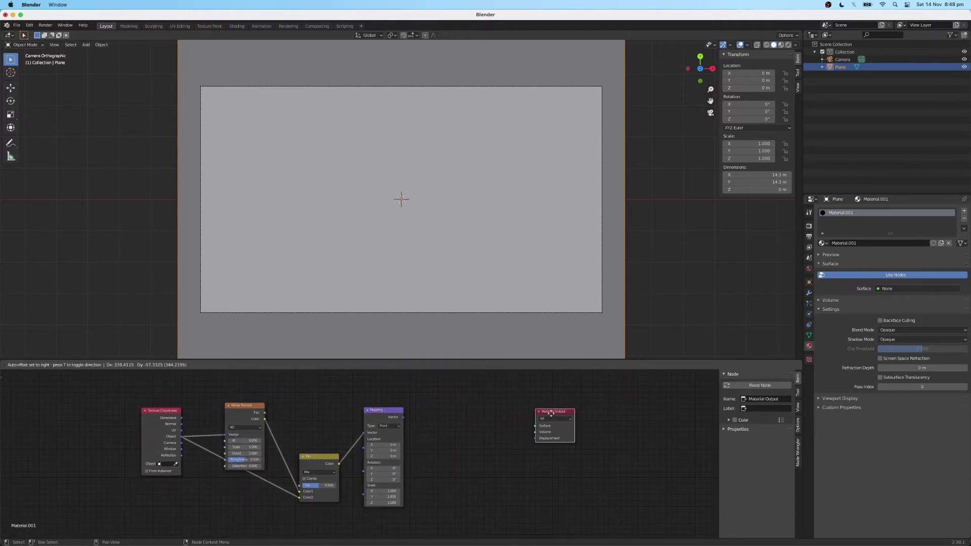
key("shift+a")
left_click(484, 443)
type("noise")
key("Return")
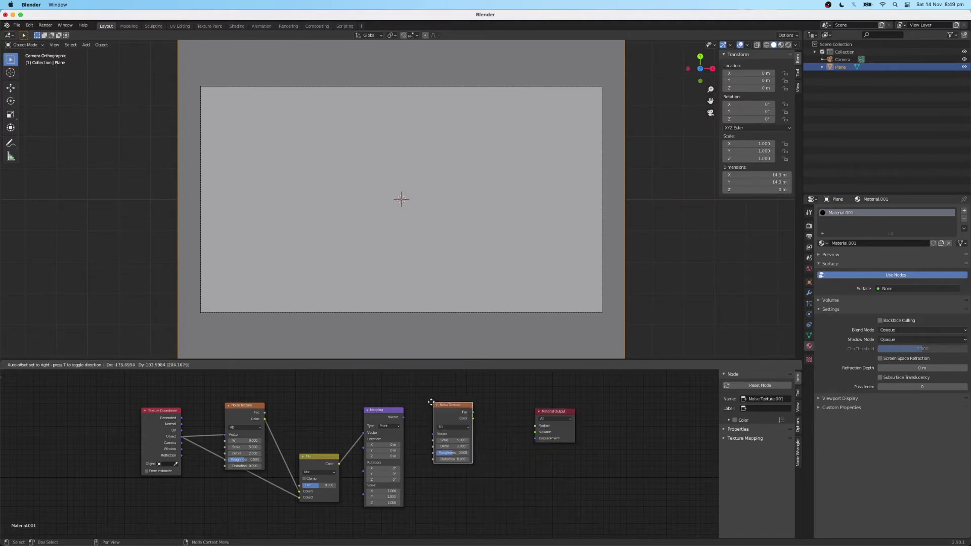
left_click(432, 413)
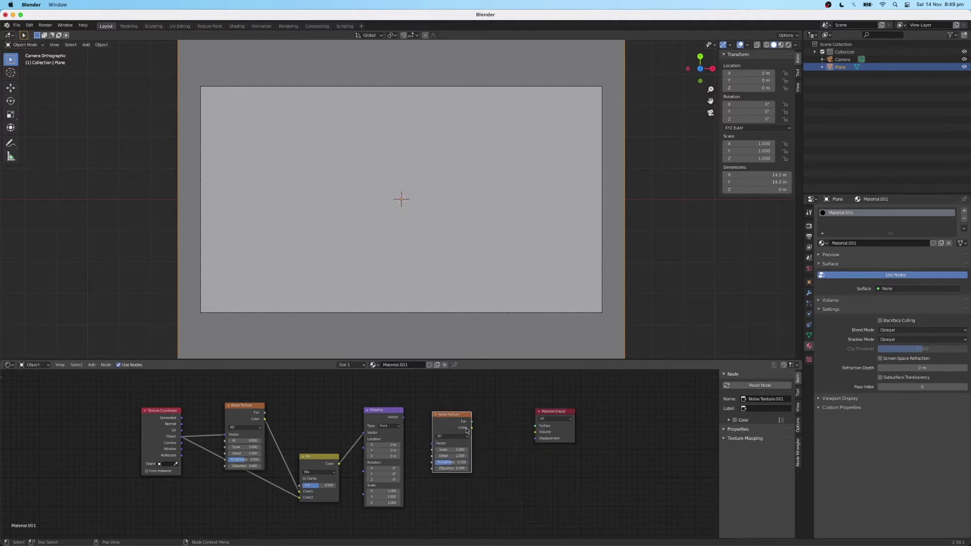
left_click(451, 436)
left_click(451, 459)
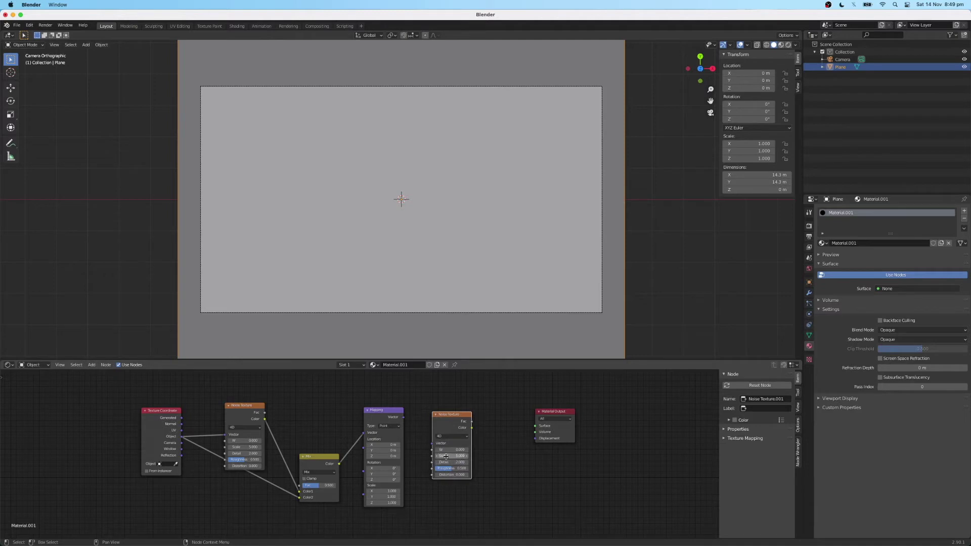
left_click_drag(403, 417, 432, 446)
middle_click_drag(506, 449, 496, 452)
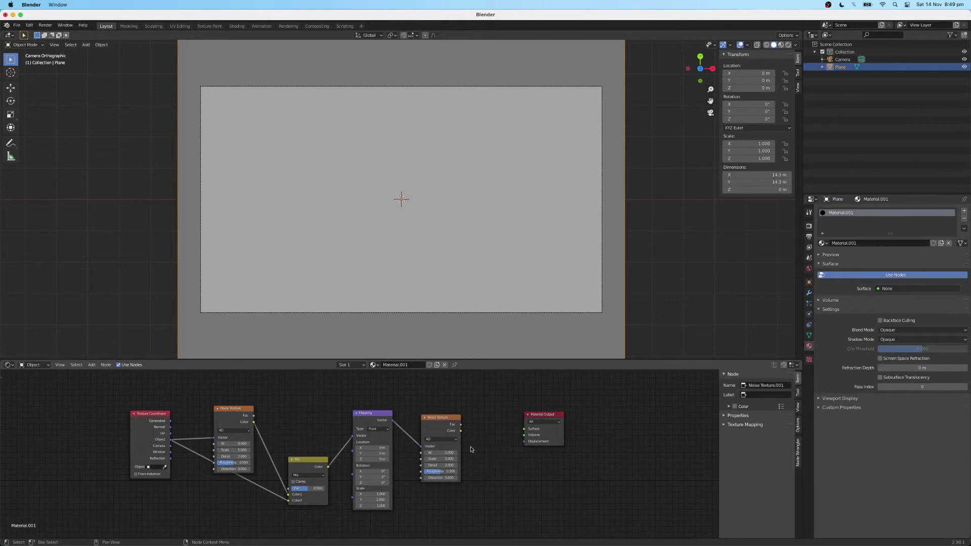
Add a Hue Saturation Value node fed by the second noise, with Material Output moved right
key("shift+a")
type("hue")
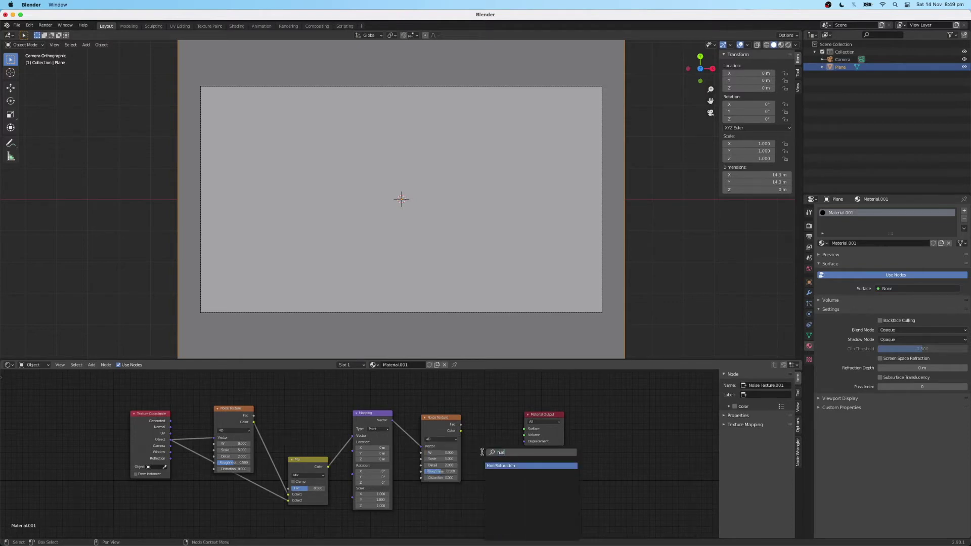
key("Return")
left_click(476, 422)
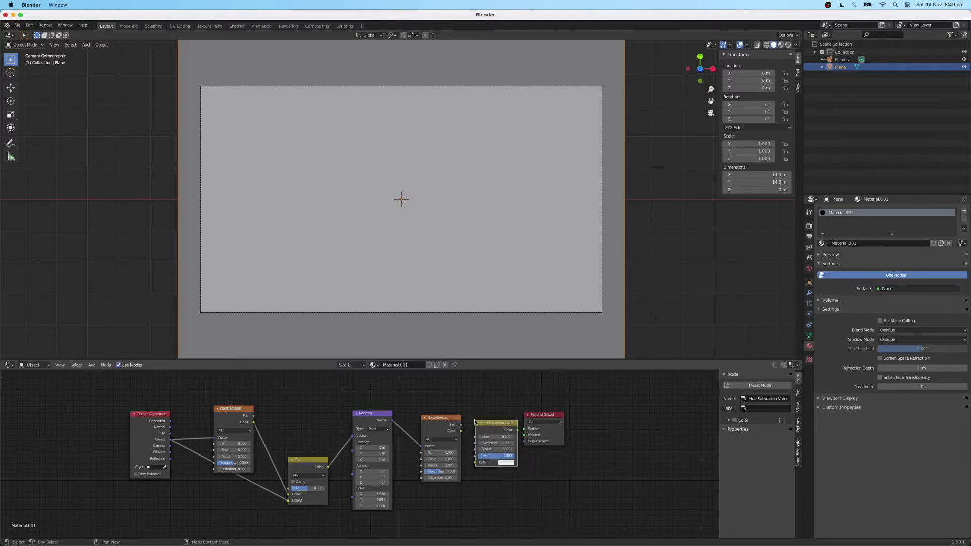
left_click(543, 417)
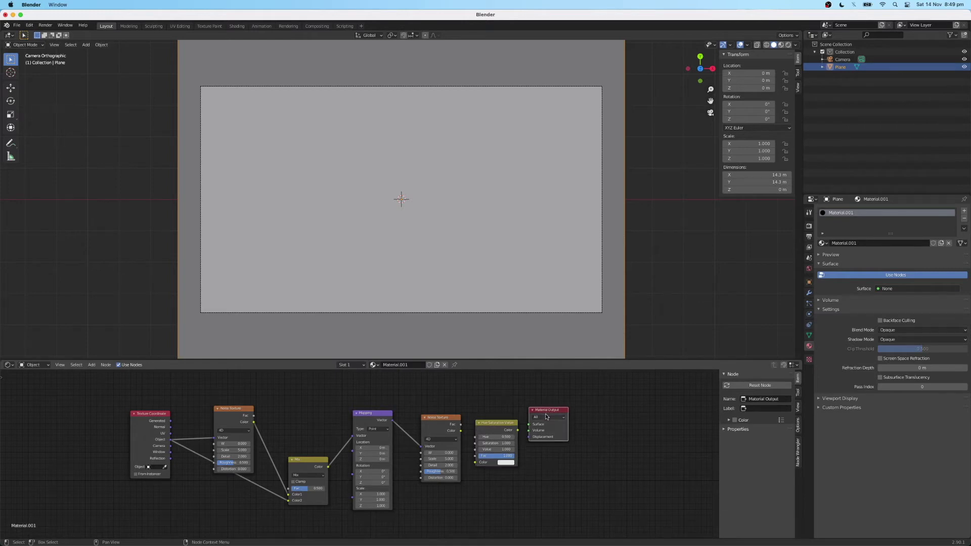
left_click_drag(545, 416, 644, 428)
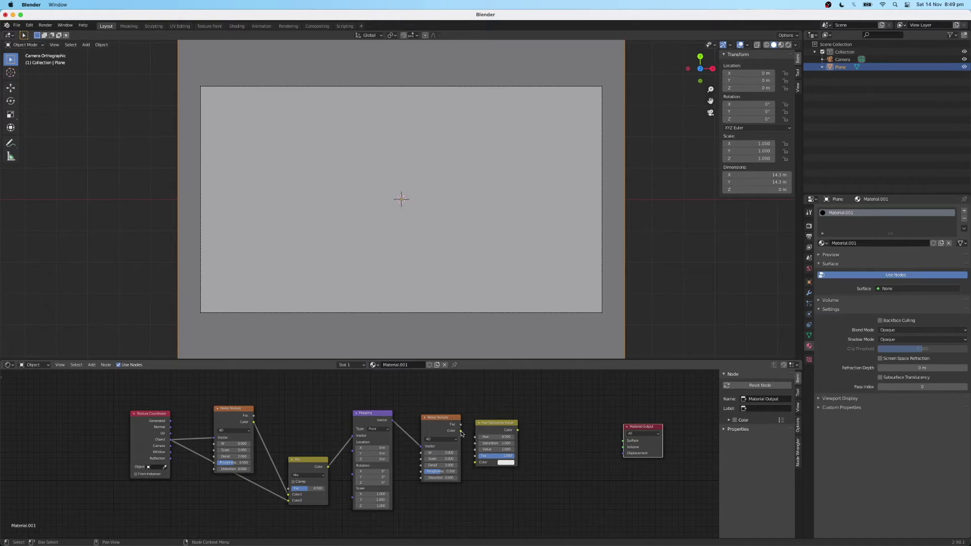
left_click_drag(461, 433, 476, 462)
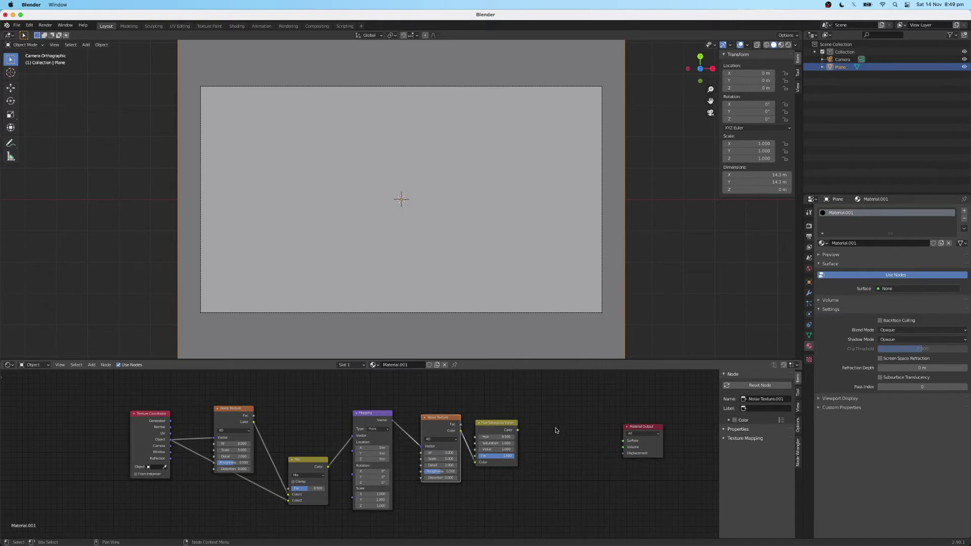
key("shift+a")
Add a Diffuse BSDF taking the Hue Saturation Value colour and wire it into Material Output Surface
type("di")
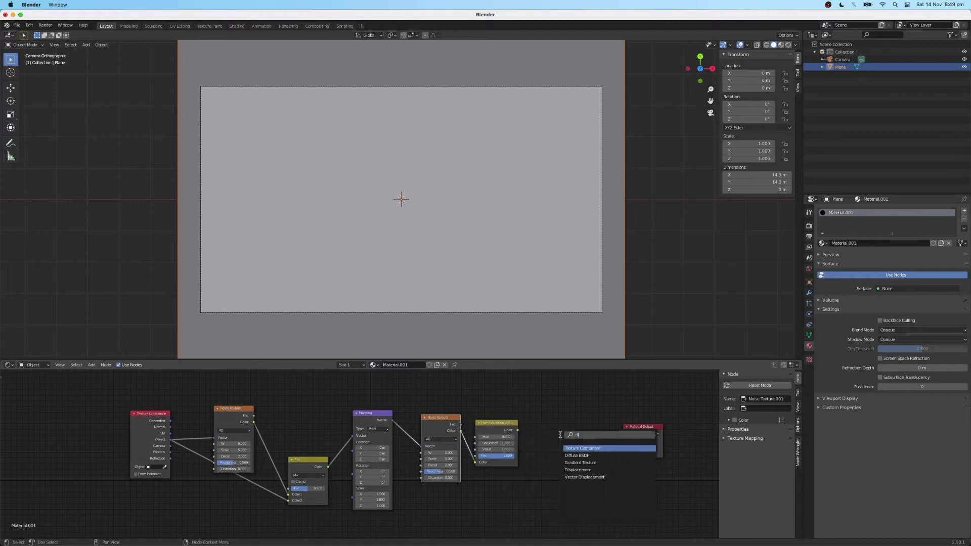
type("f")
key("Return")
left_click(546, 423)
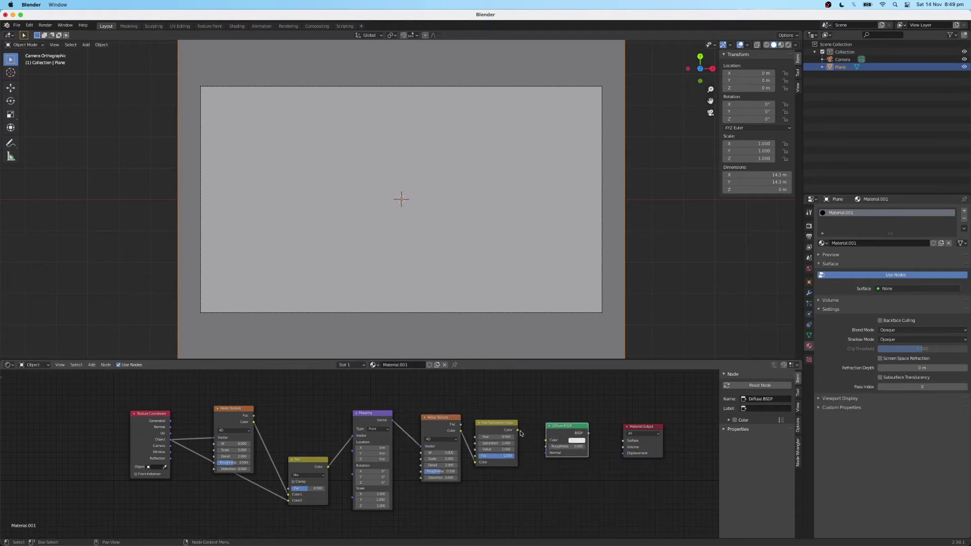
left_click_drag(521, 433, 546, 443)
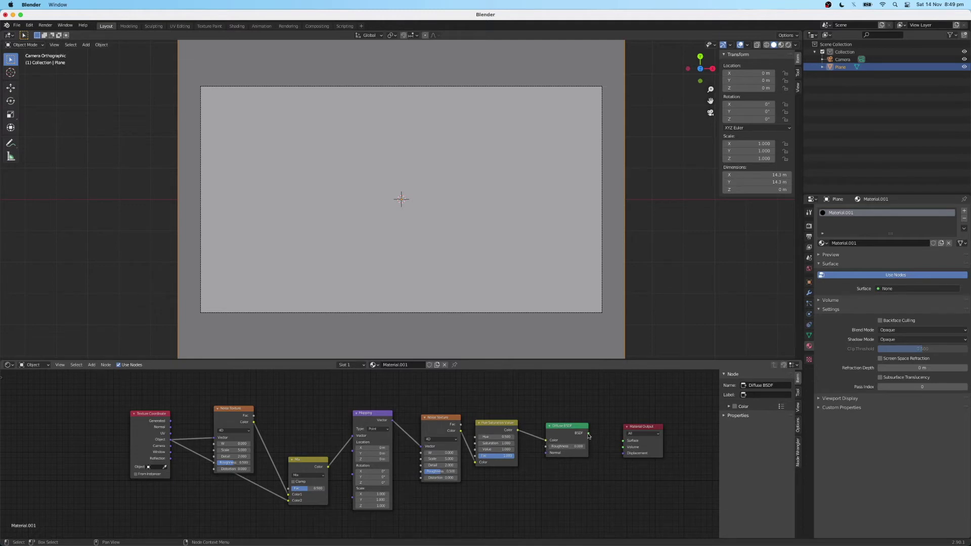
left_click_drag(589, 435, 624, 441)
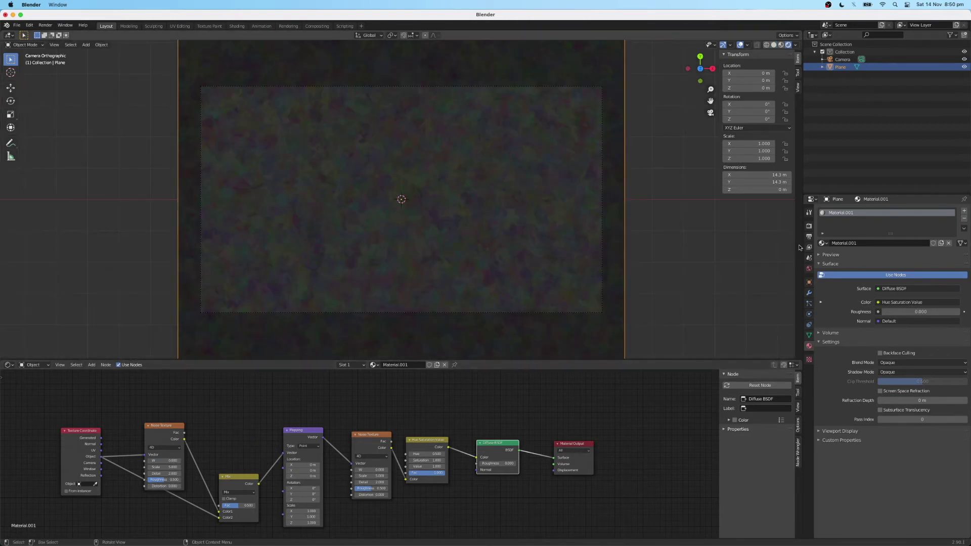
Make the World background colour pure white by raising its HSV Value to 1.0
left_click(809, 226)
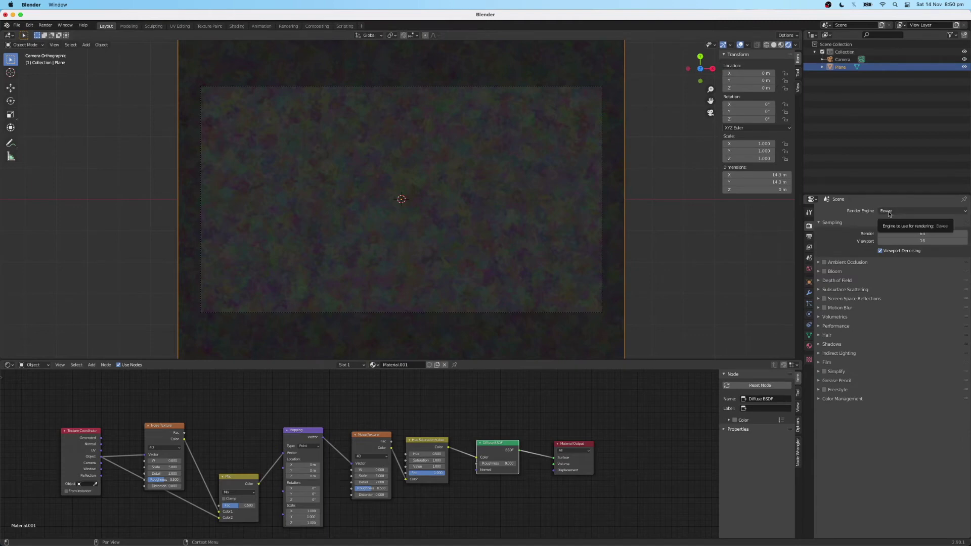
left_click(809, 346)
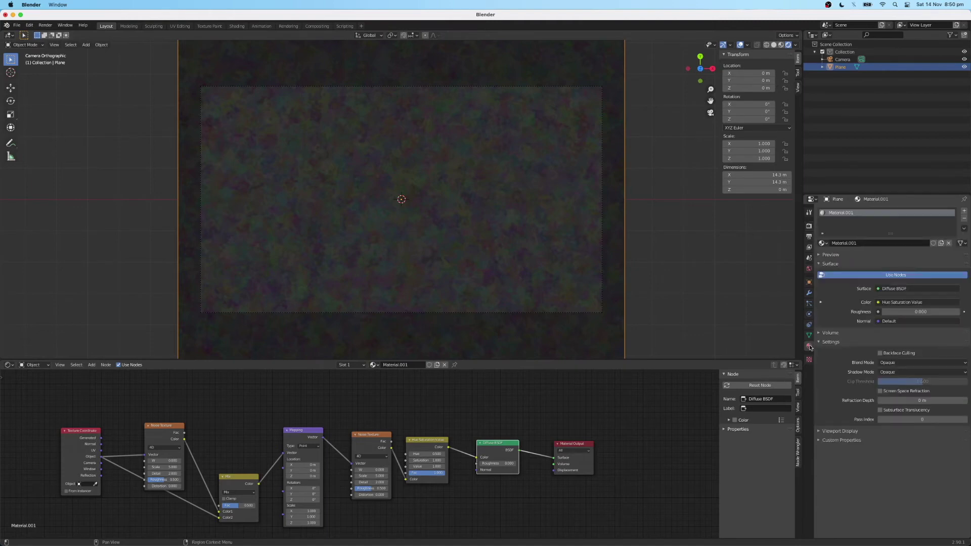
left_click(808, 269)
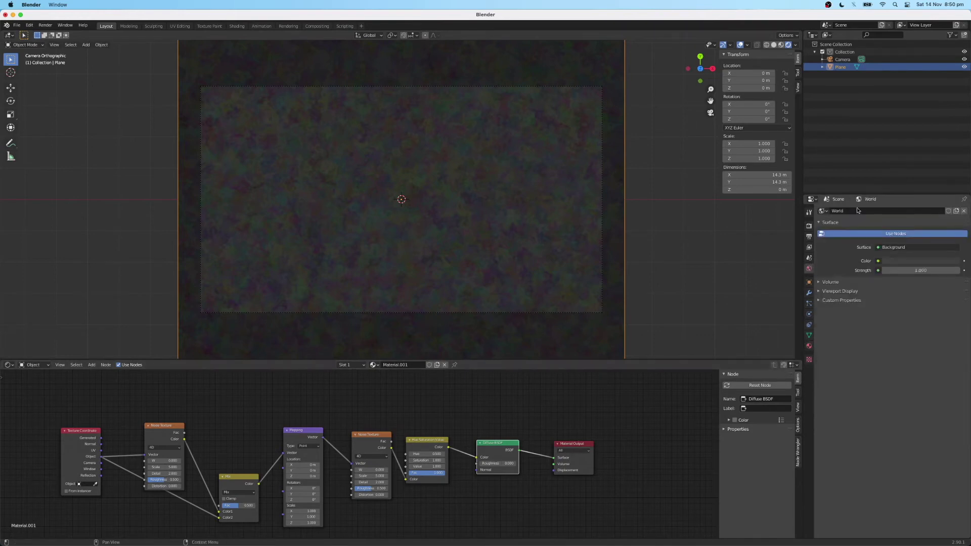
left_click(891, 262)
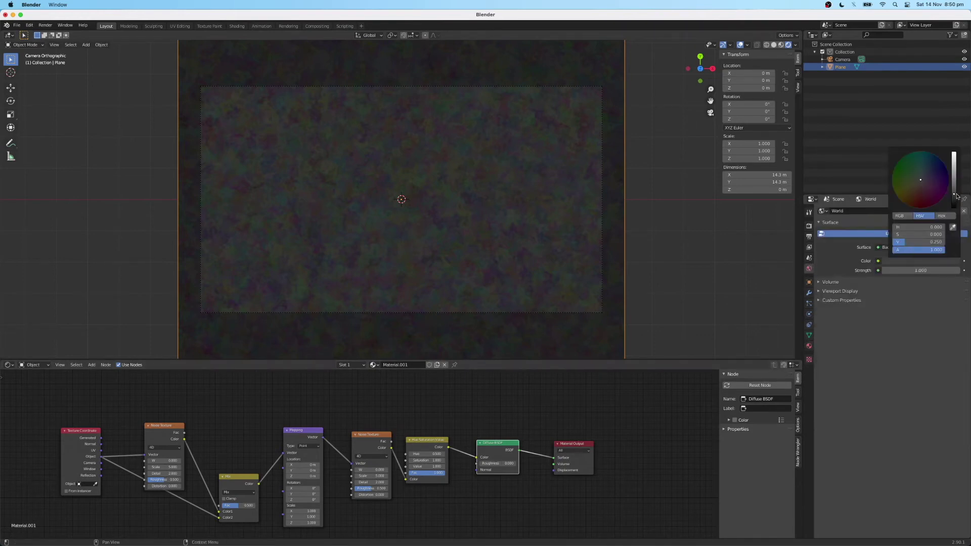
left_click_drag(954, 194, 954, 152)
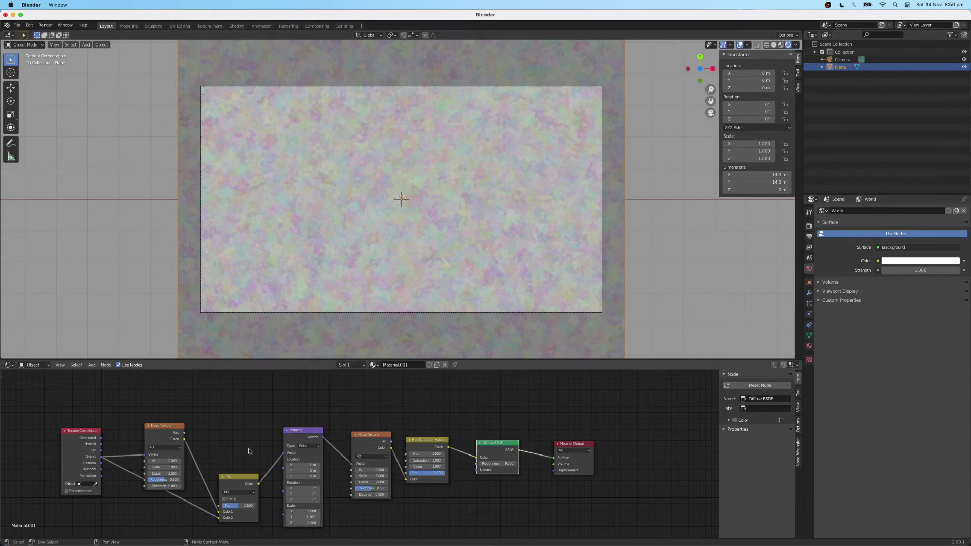
Set the first Noise Texture's Scale to 0.5 and keep its Detail at 2
scroll(246, 445, "left", 5)
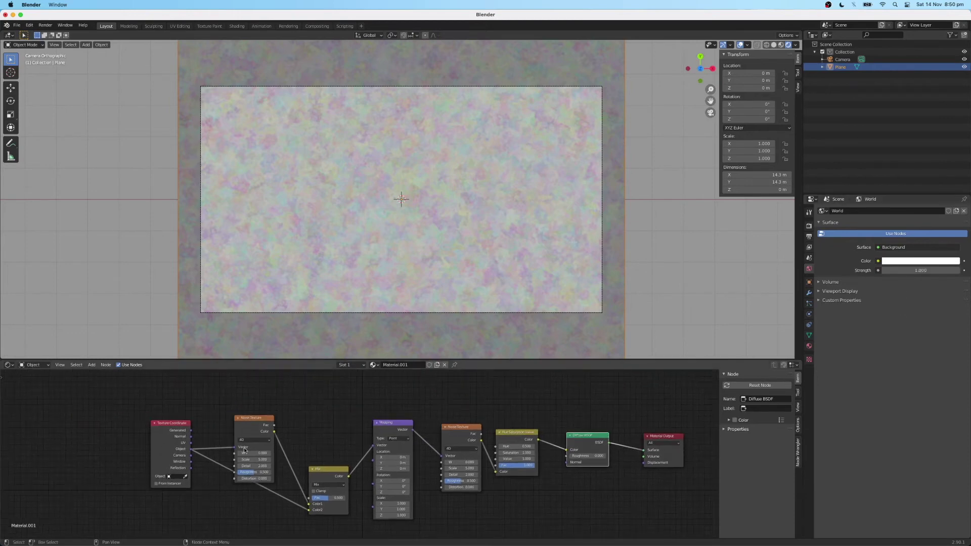
scroll(244, 450, "up", 3)
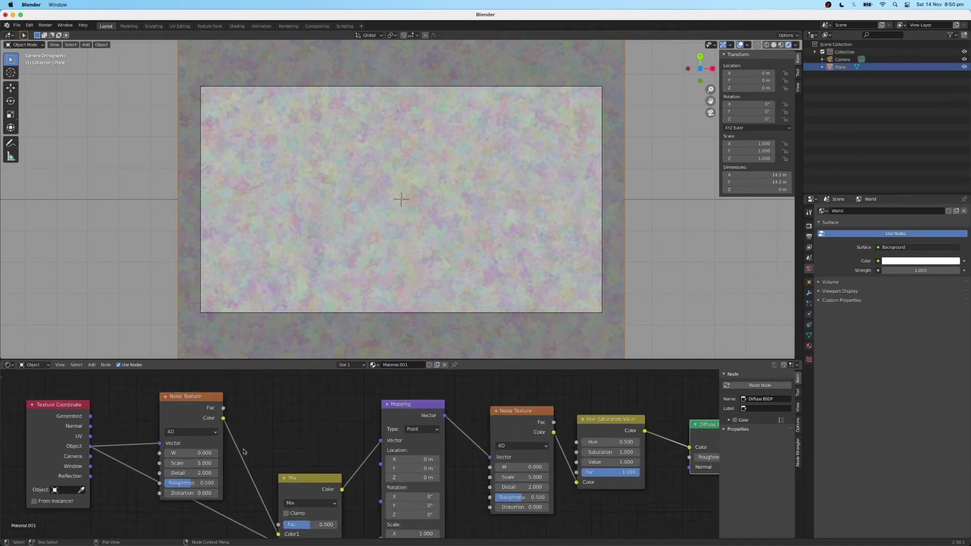
scroll(244, 452, "up", 1)
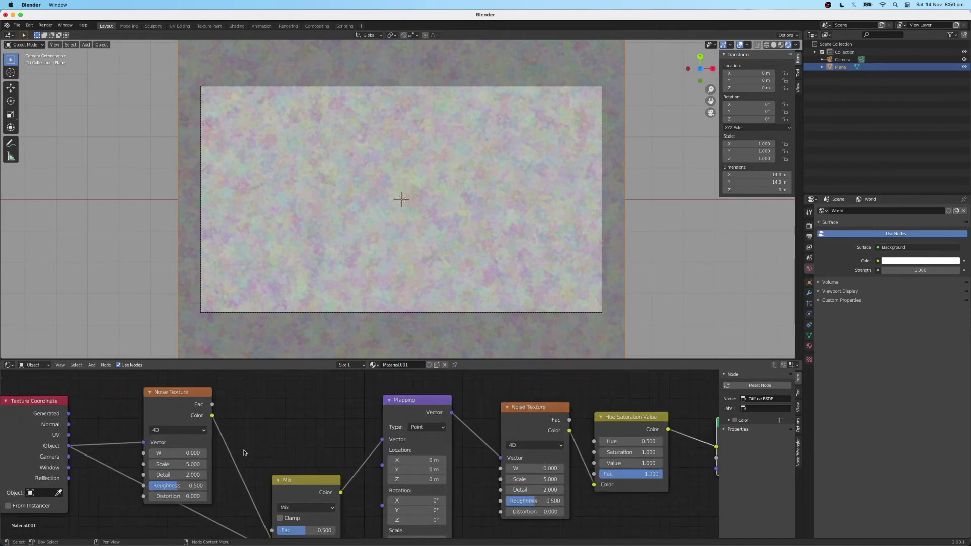
left_click(190, 464)
type("0.50")
key("Return")
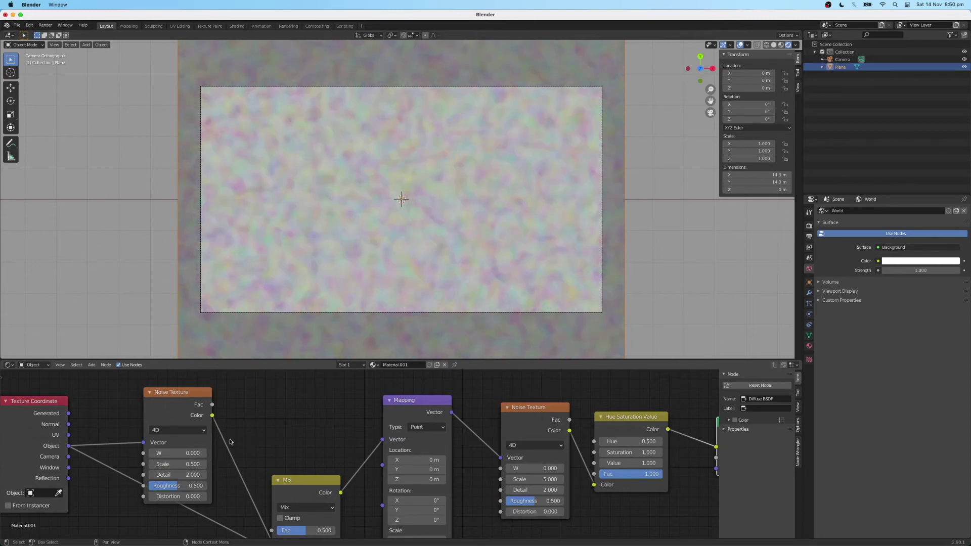
left_click(182, 475)
key("Return")
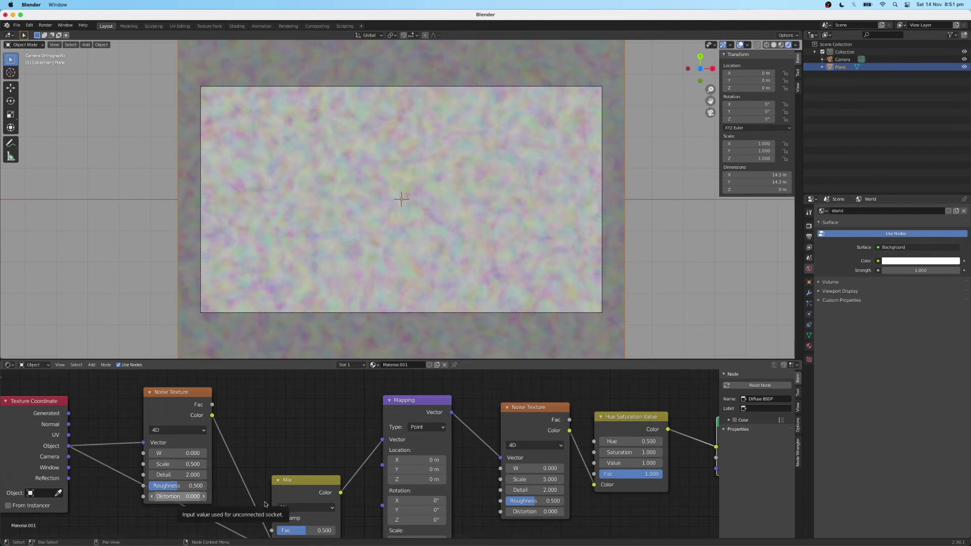
Set the Mix node's Fac to 0.425
middle_click_drag(314, 462, 315, 423)
left_click(316, 490)
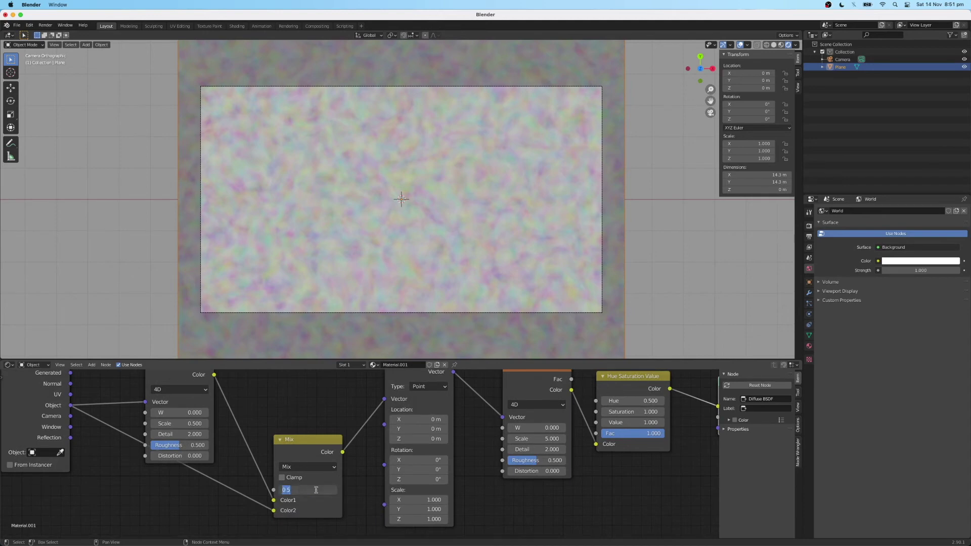
type("0.425")
key("Return")
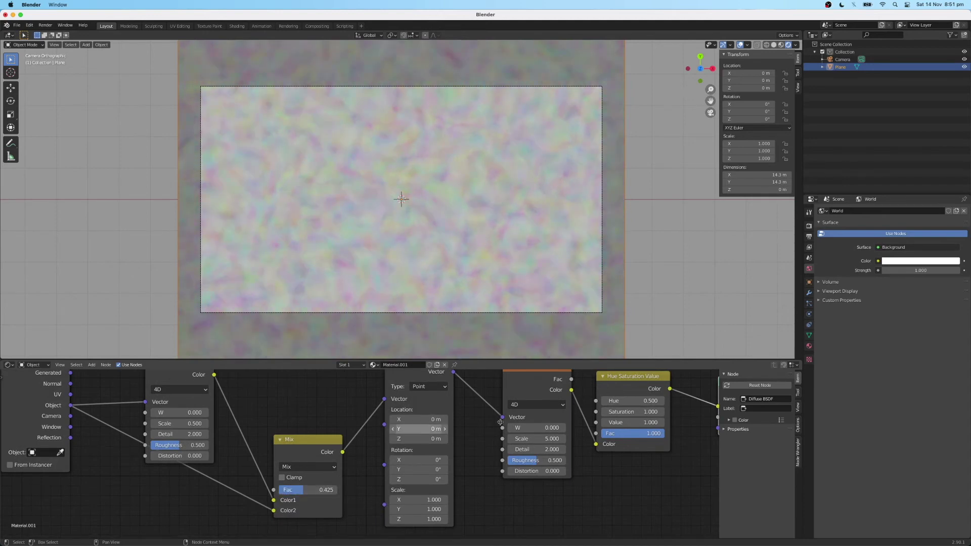
Re-enter 5 as the second Noise Texture's Scale
scroll(447, 444, "right", 3)
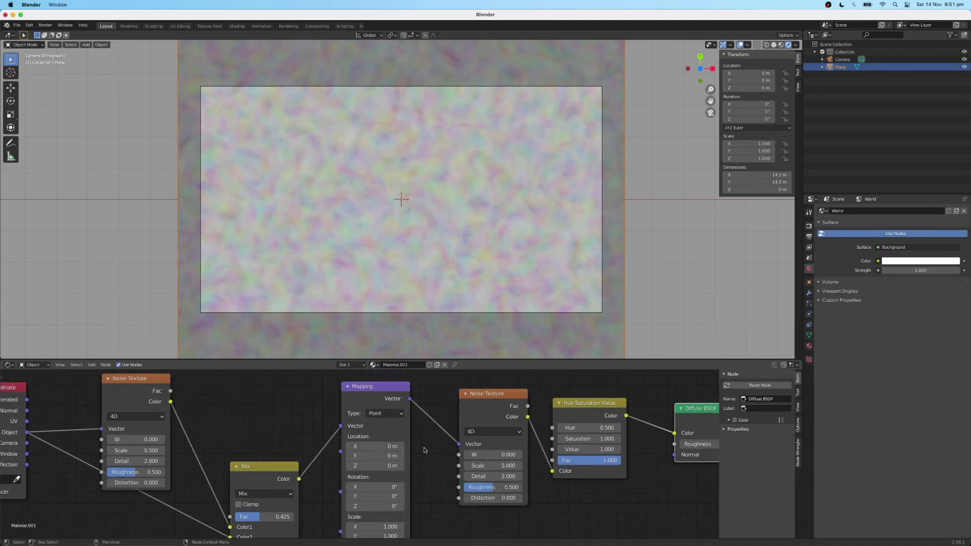
scroll(424, 451, "right", 5)
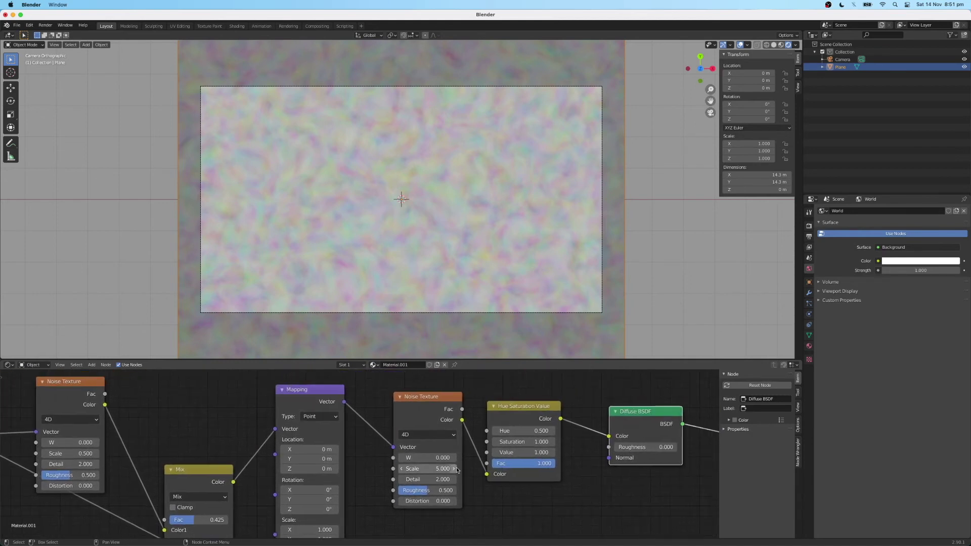
left_click(440, 469)
key("BackSpace")
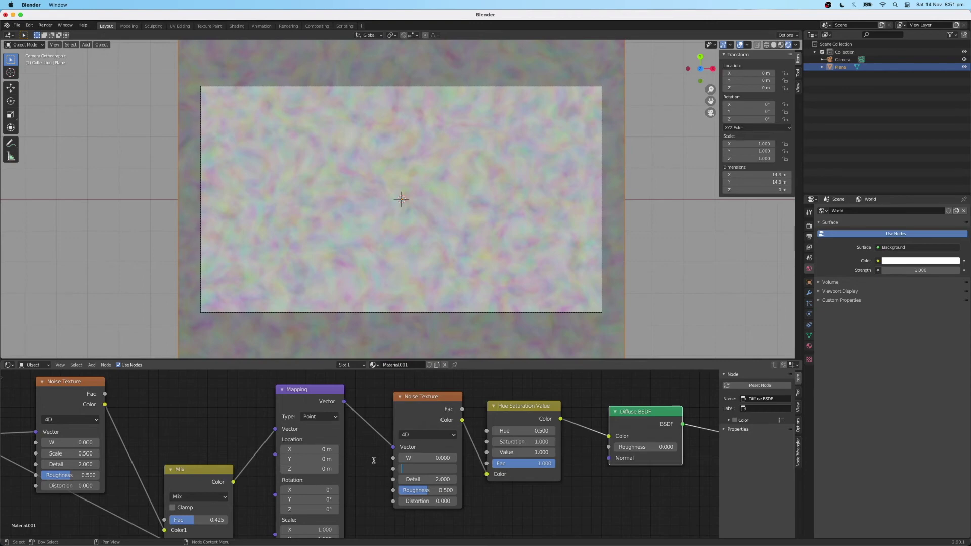
key("Return")
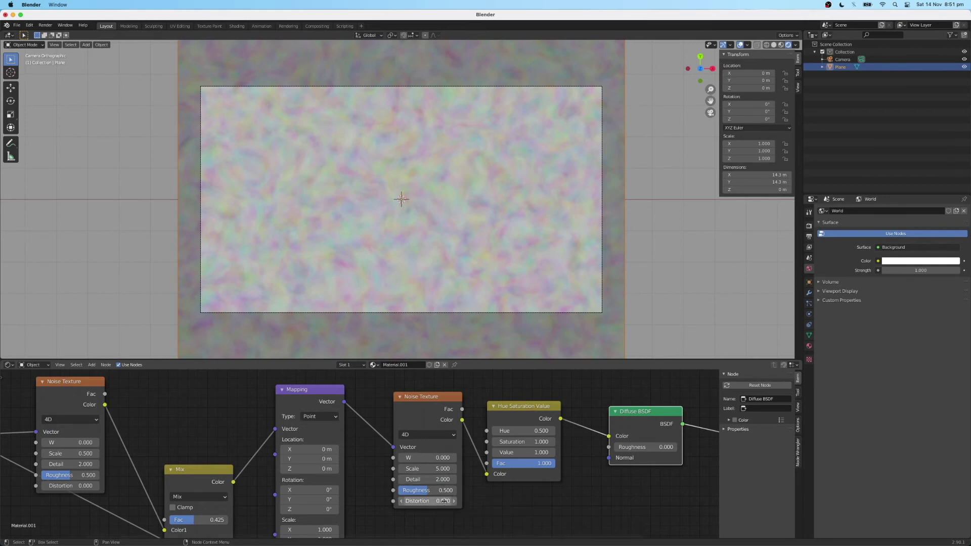
scroll(457, 509, "right", 3)
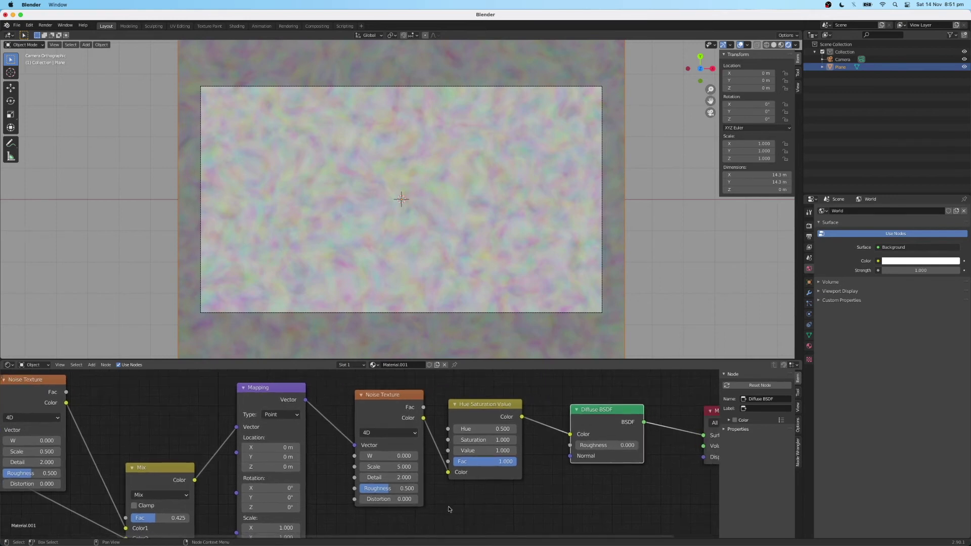
Give the Hue Saturation Value node Hue 0.6, Saturation 4, Value 2; raise World Strength to 1.1
left_click(494, 429)
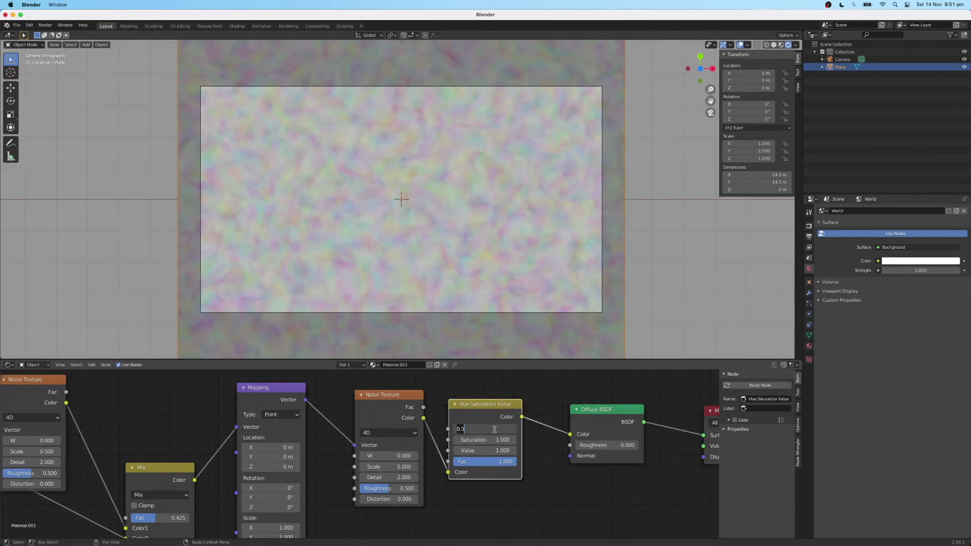
type("0.6")
key("Return")
left_click(493, 440)
type("4")
key("Return")
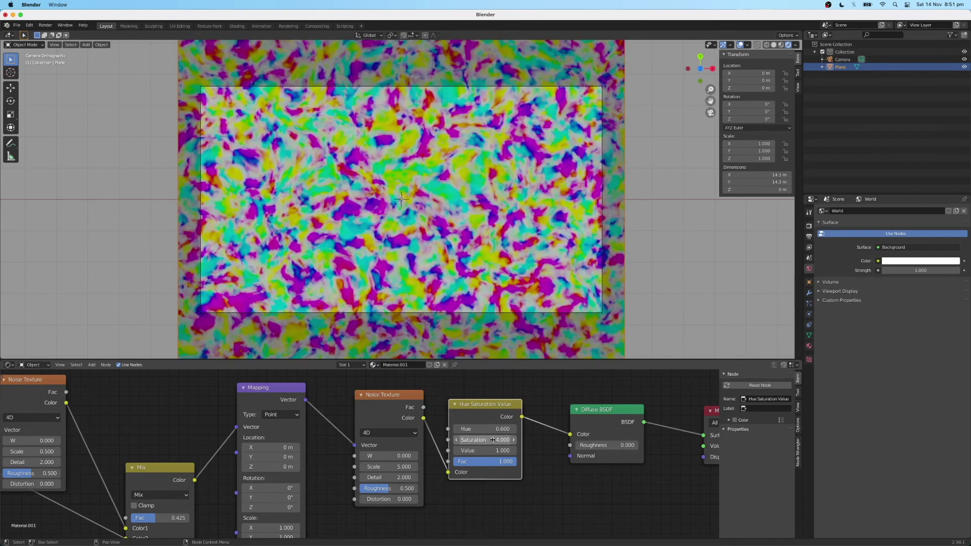
left_click(498, 452)
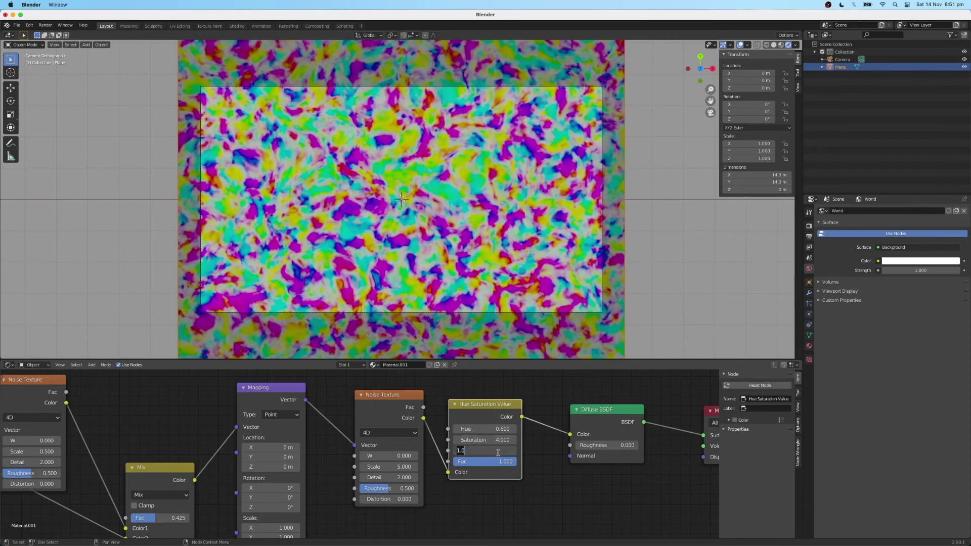
type("2")
key("Return")
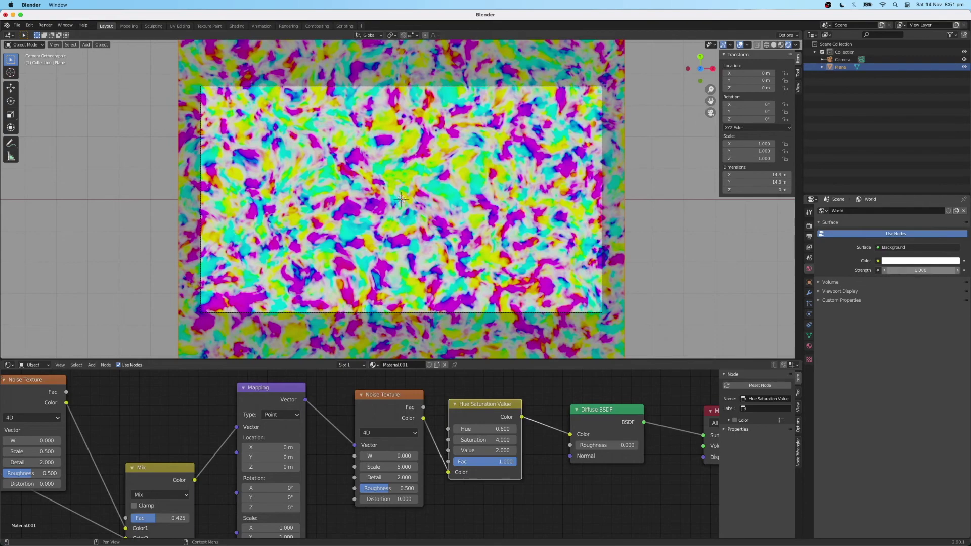
left_click(957, 271)
Lower the World background Strength to 0.5, then pan the node tree to the Texture Coordinate node
left_click(956, 271)
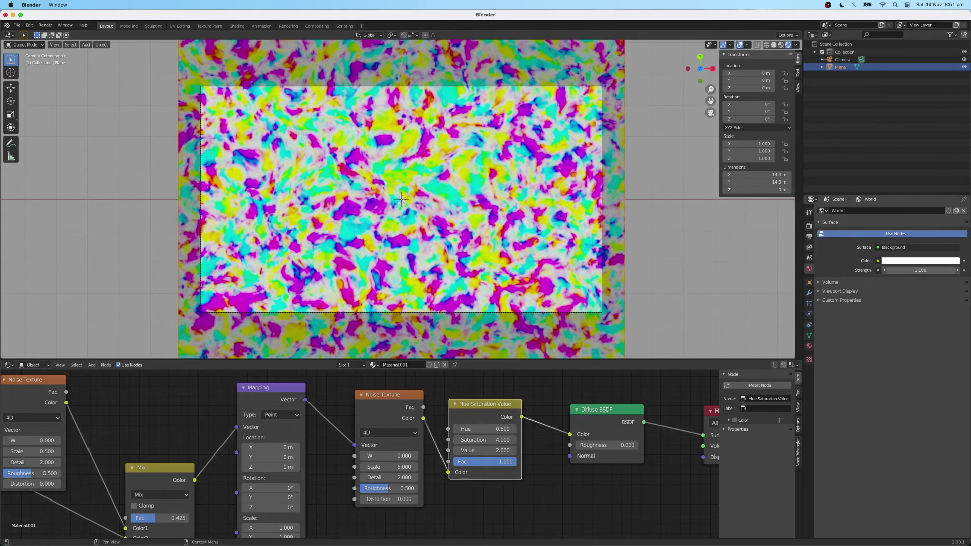
left_click(884, 271)
left_click(884, 271)
left_click(884, 270)
left_click(884, 271)
left_click(884, 271)
left_click(884, 271)
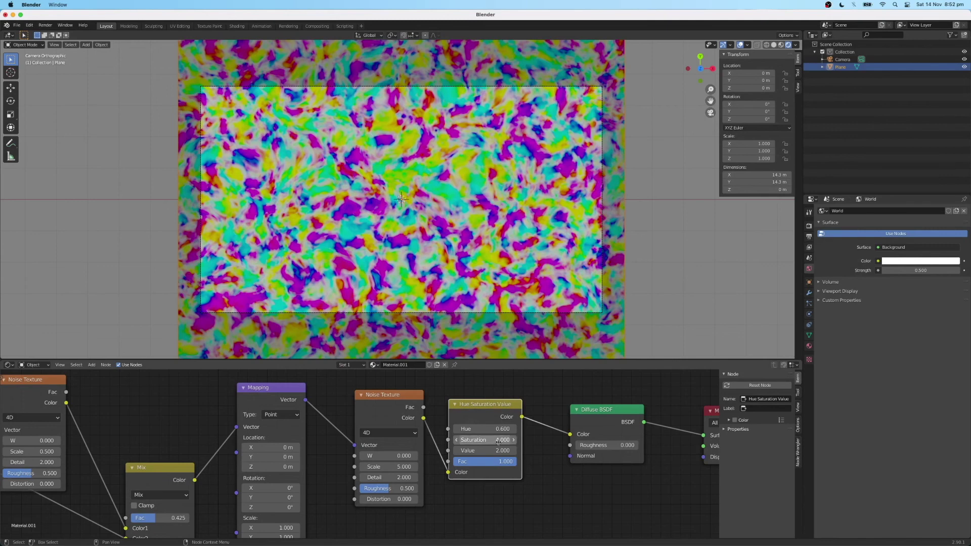
middle_click_drag(482, 482, 552, 471)
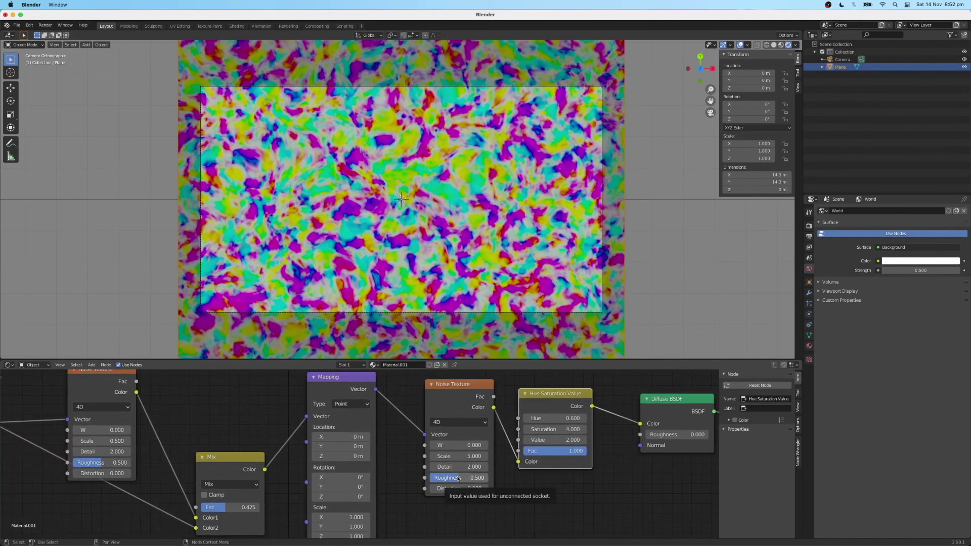
middle_click_drag(397, 451, 585, 460)
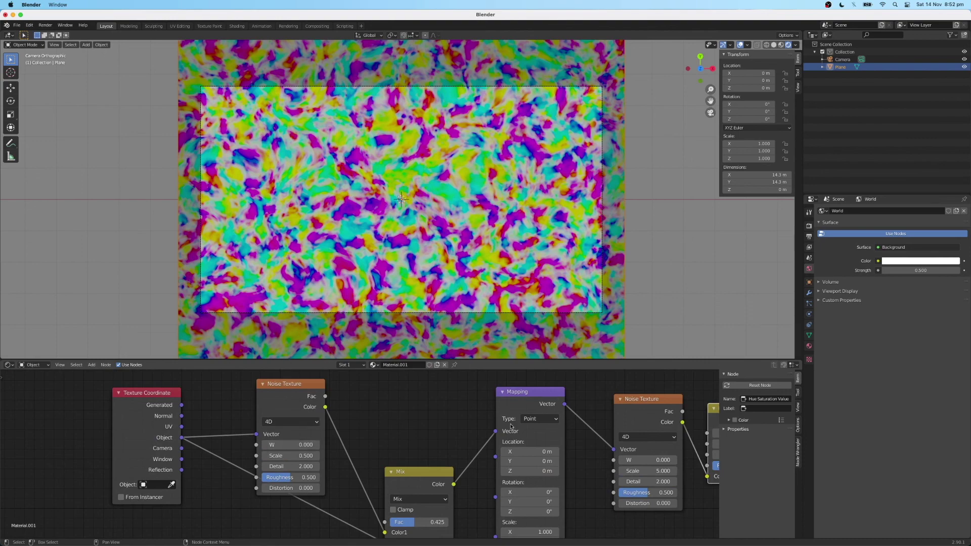
Set the second Noise Texture's W to 0.24 and raise the first Noise Texture's W to 4.03
left_click(649, 460)
type("0.7")
key("Return")
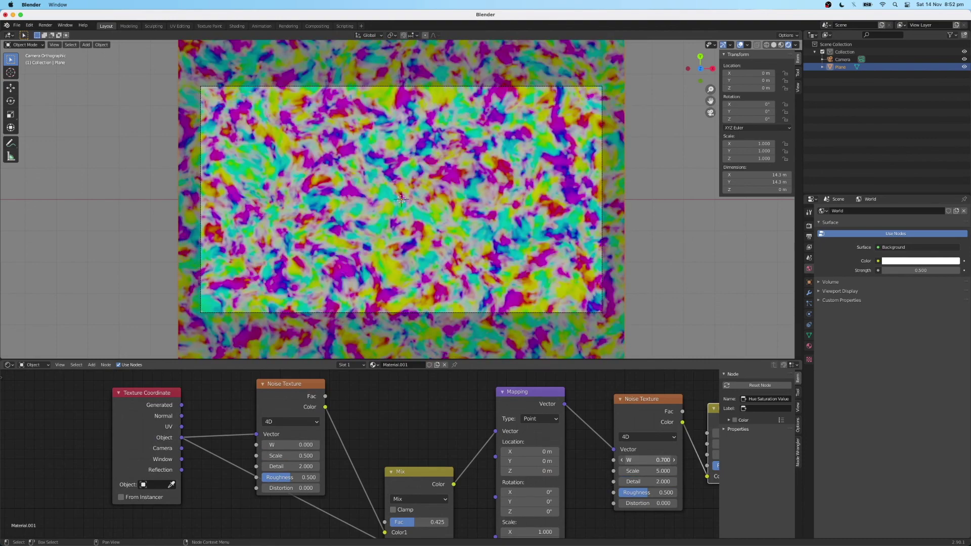
left_click_drag(650, 461, 650, 461)
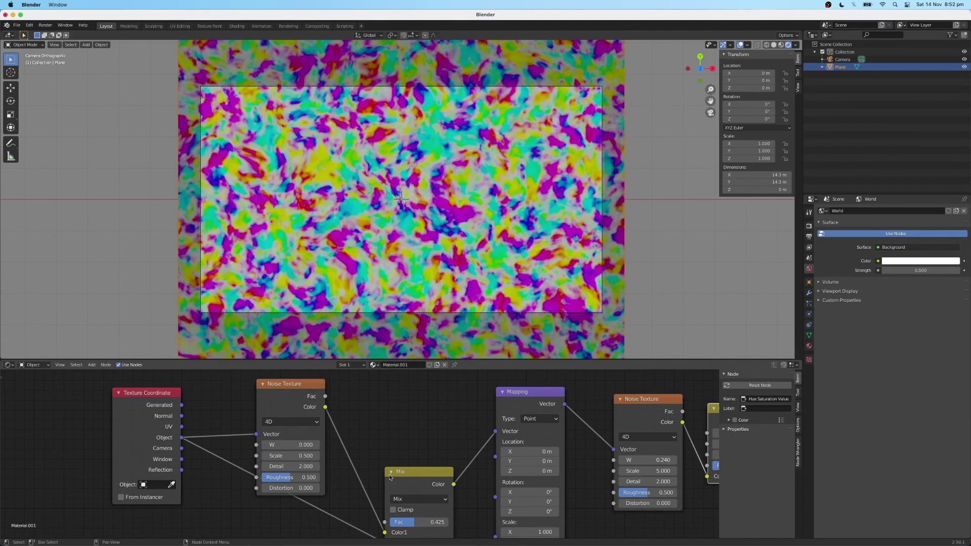
left_click_drag(298, 445, 298, 444)
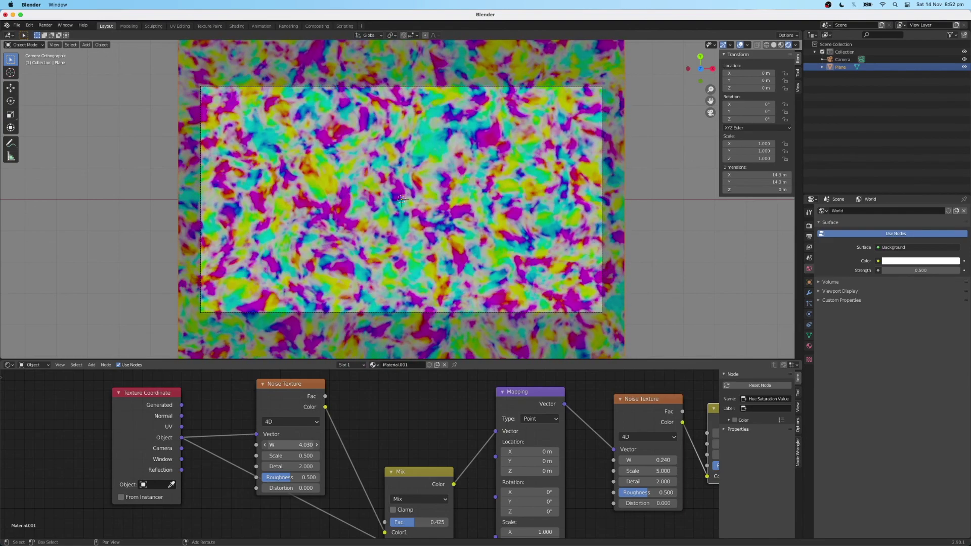